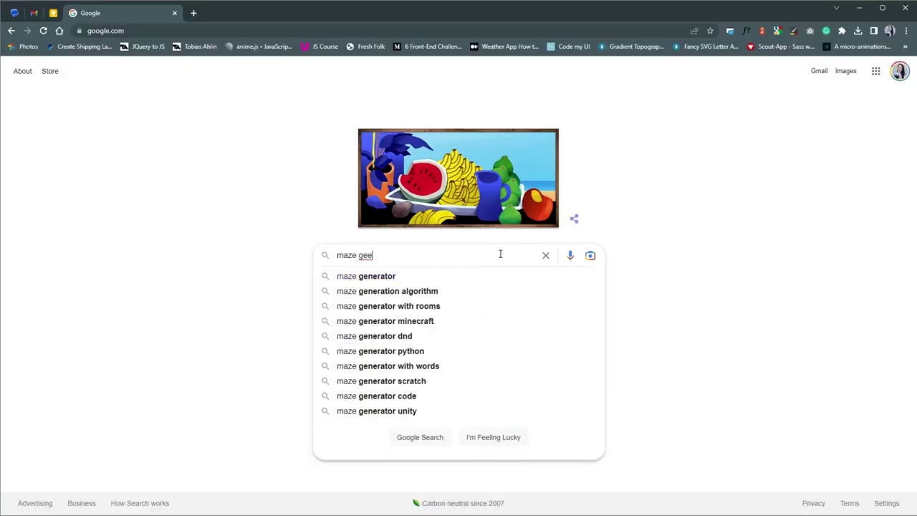
Search for a maze generator, open Maze Generator and generate a 20 by 20 orthogonal maze
{"action": "key", "text": "Return"}
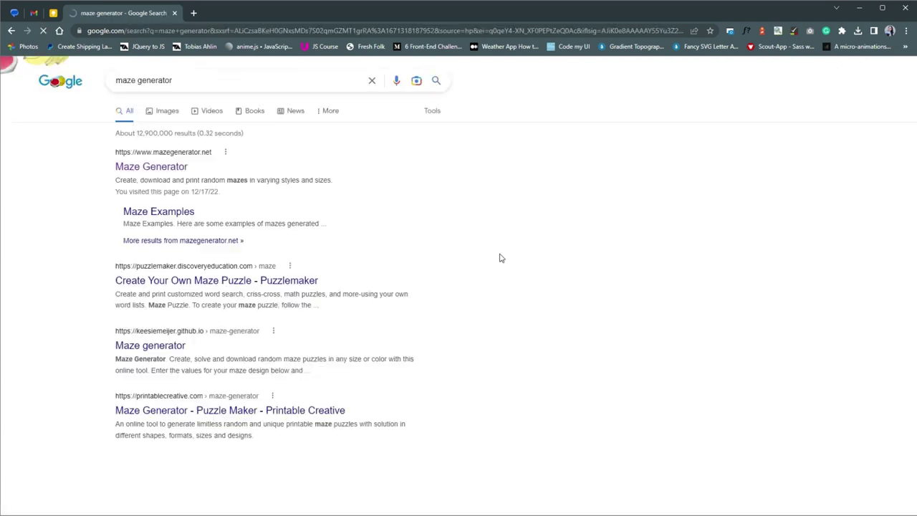
{"action": "left_click", "coordinate": [176, 169]}
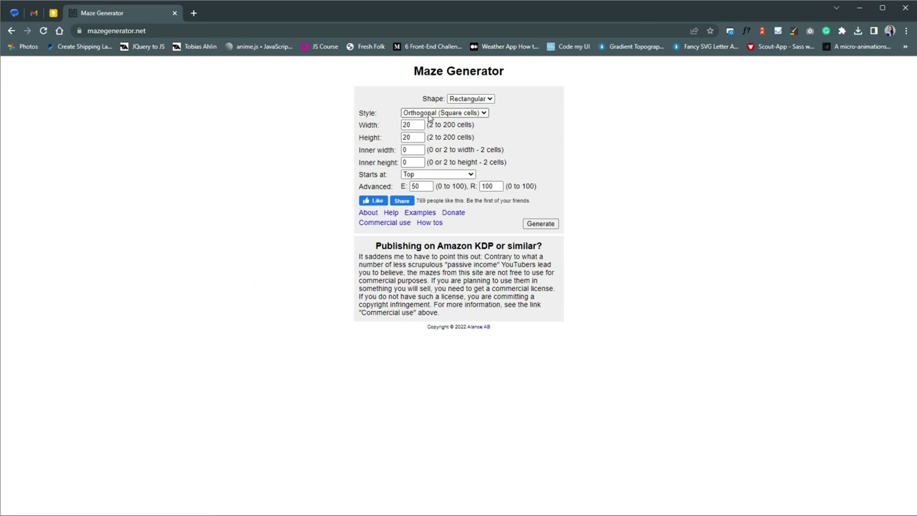
{"action": "left_click", "coordinate": [541, 223]}
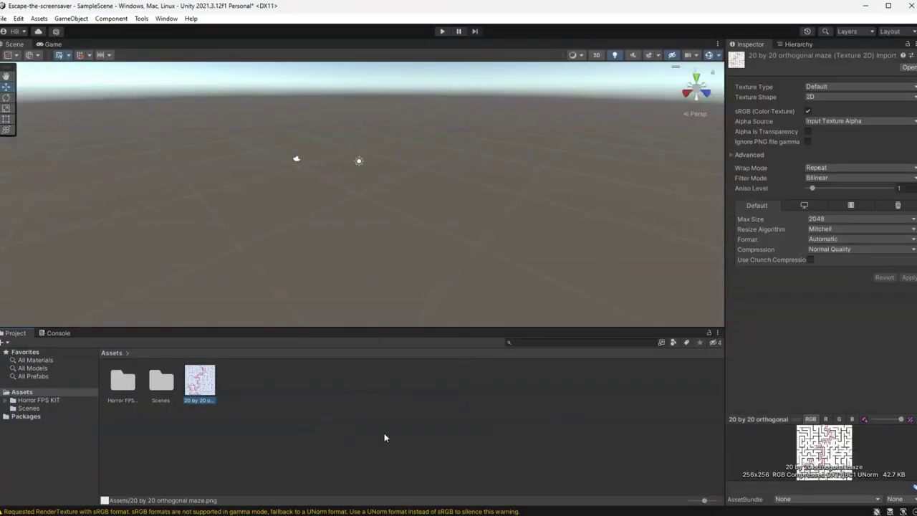
Make the maze image a 2D sprite and lay it flat with Rotation X 90, Scale 100
{"action": "left_click", "coordinate": [850, 86]}
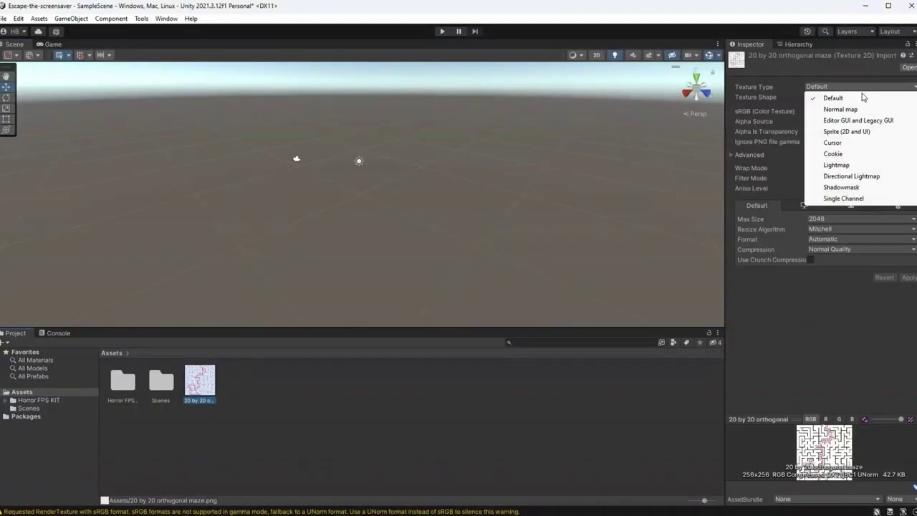
{"action": "left_click", "coordinate": [846, 132]}
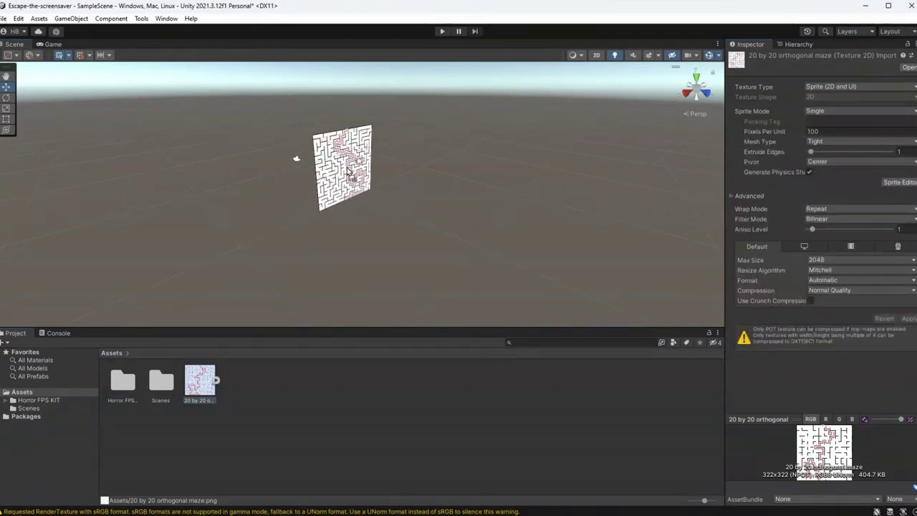
{"action": "left_click", "coordinate": [349, 172]}
{"action": "left_click", "coordinate": [867, 106]}
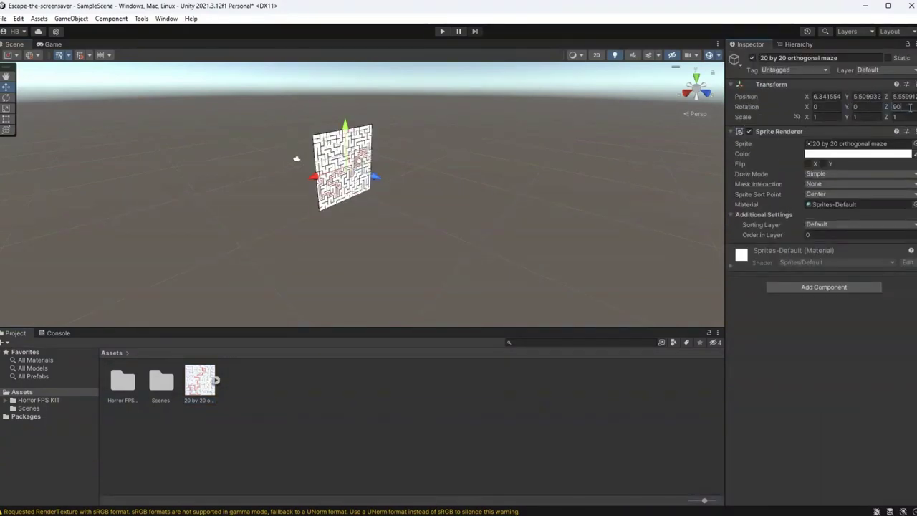
{"action": "left_click_drag", "start_coordinate": [376, 147], "coordinate": [389, 109], "text": "alt"}
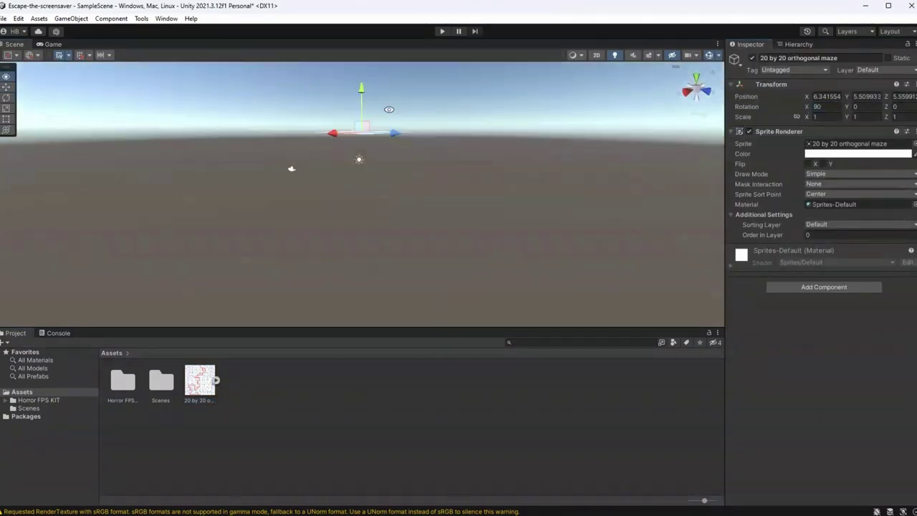
{"action": "left_click_drag", "start_coordinate": [363, 220], "coordinate": [363, 307], "text": "alt"}
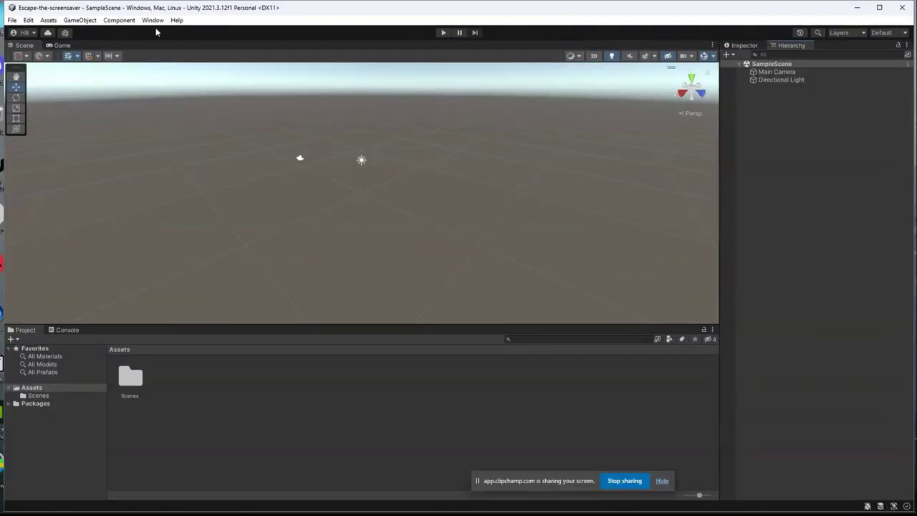
Add a first-person player to the scene from the Horror FPS KIT package
{"action": "left_click", "coordinate": [153, 20]}
{"action": "left_click", "coordinate": [180, 141]}
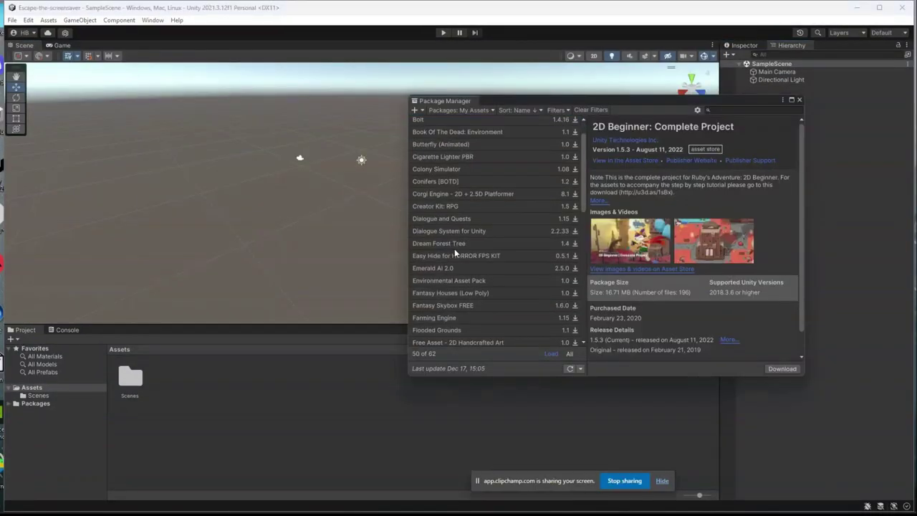
{"action": "scroll", "coordinate": [454, 249], "scroll_direction": "down", "scroll_amount": 2}
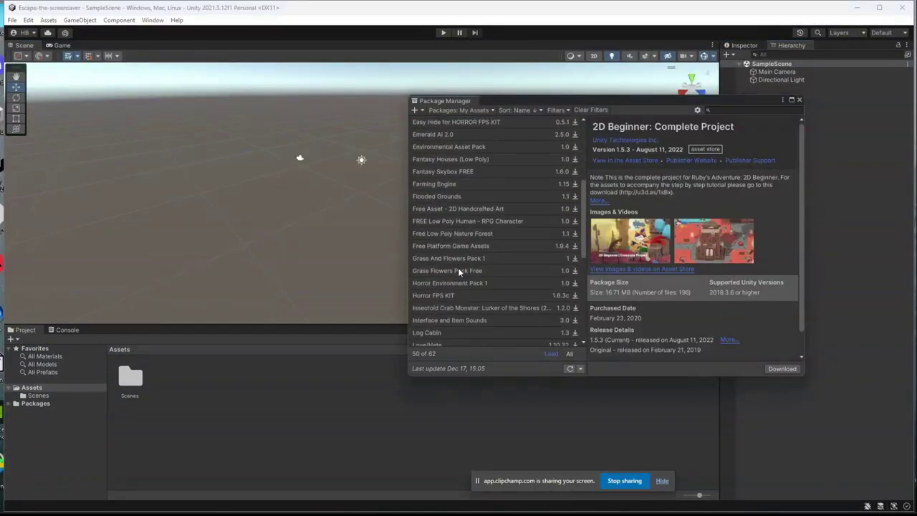
{"action": "left_click", "coordinate": [433, 295]}
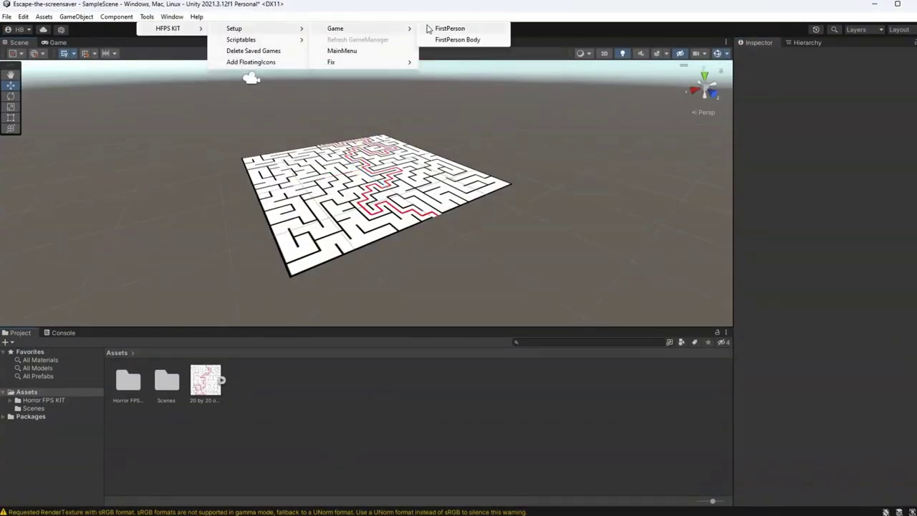
{"action": "left_click", "coordinate": [440, 28]}
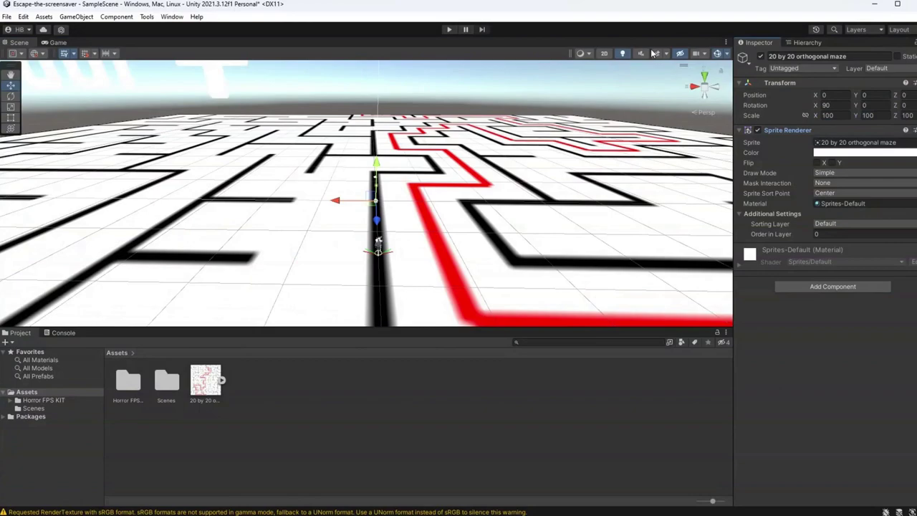
{"action": "left_click", "coordinate": [806, 43]}
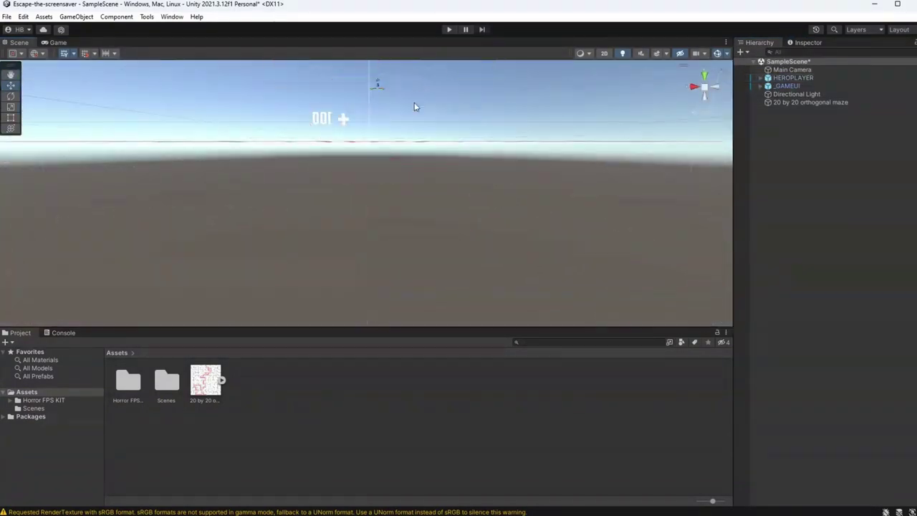
{"action": "right_click_drag", "start_coordinate": [415, 107], "coordinate": [452, 219]}
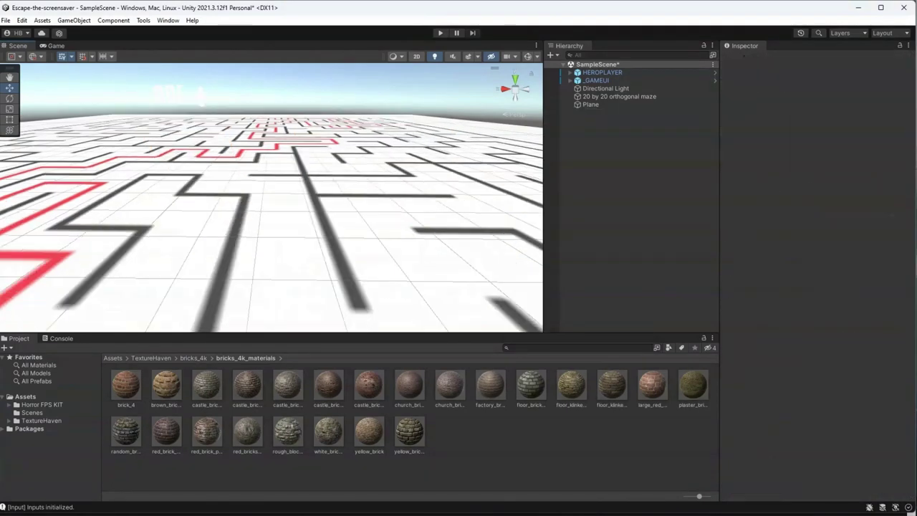
Open the Package Manager and list Unity Registry packages to locate ProBuilder
{"action": "left_click", "coordinate": [168, 20]}
{"action": "left_click", "coordinate": [194, 143]}
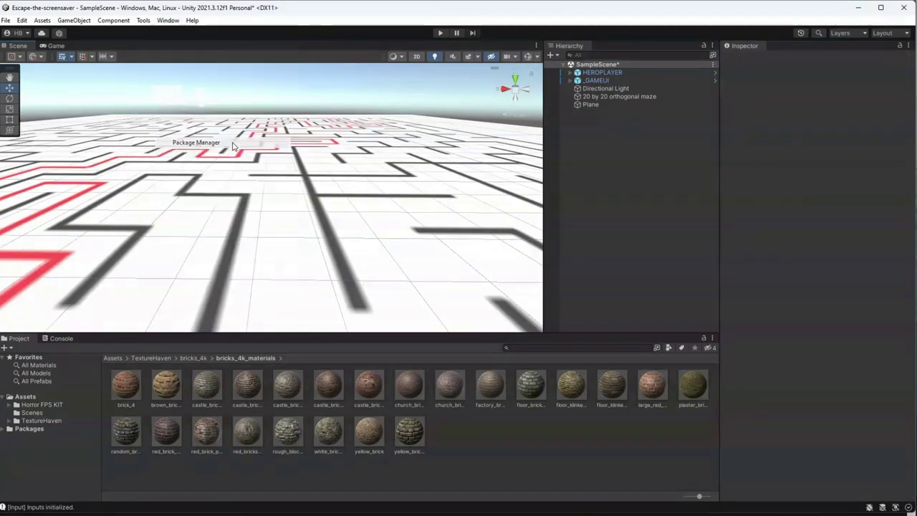
{"action": "left_click", "coordinate": [396, 91]}
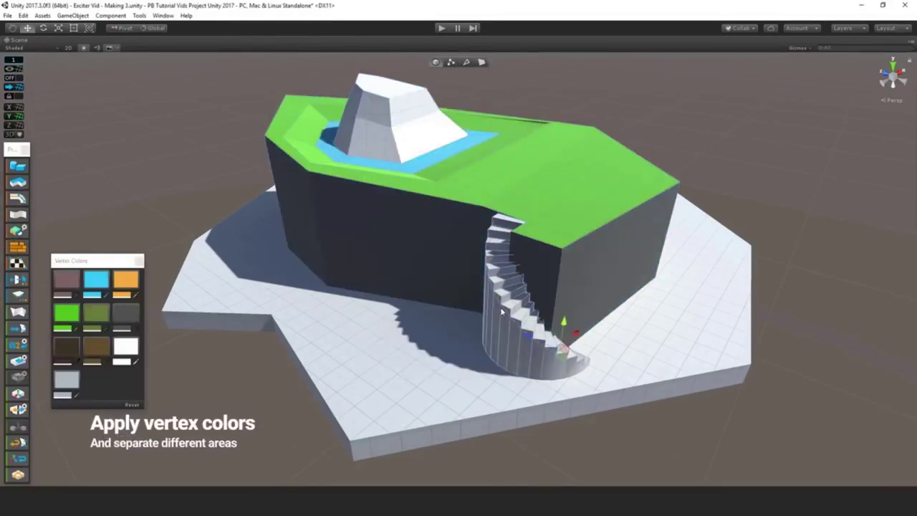
Install ProBuilder and draw cube-shape walls along the maze lines
{"action": "left_click", "coordinate": [93, 320]}
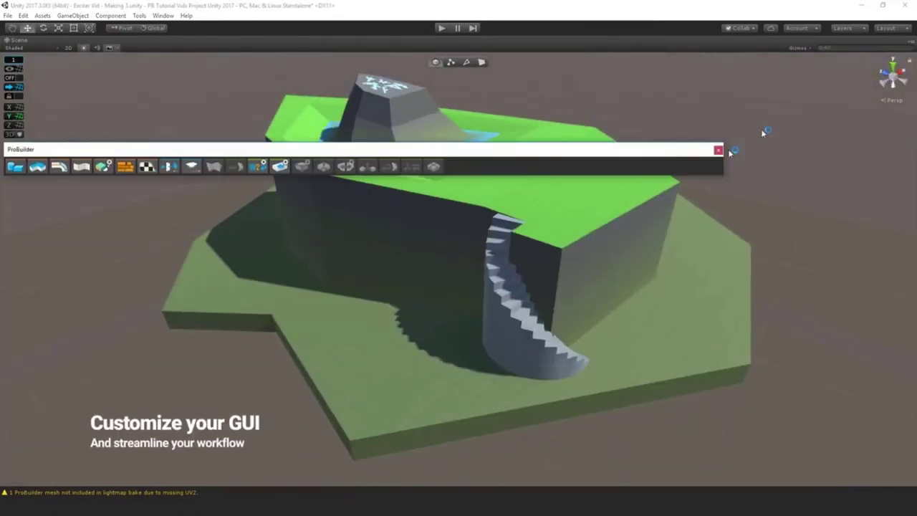
{"action": "right_click", "coordinate": [459, 169]}
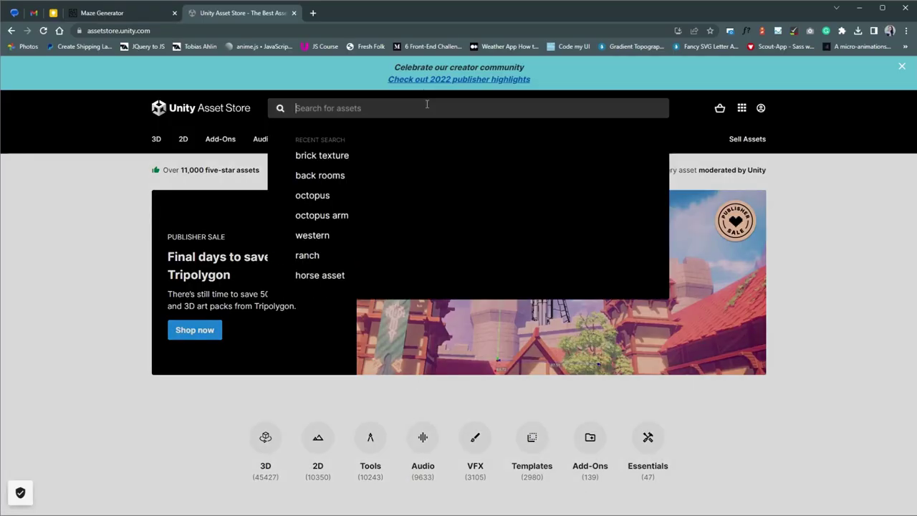
Get Brick Textures 4k from the Asset Store and set the wall tiling Y to 0.1
{"action": "type", "text": "brick texture"}
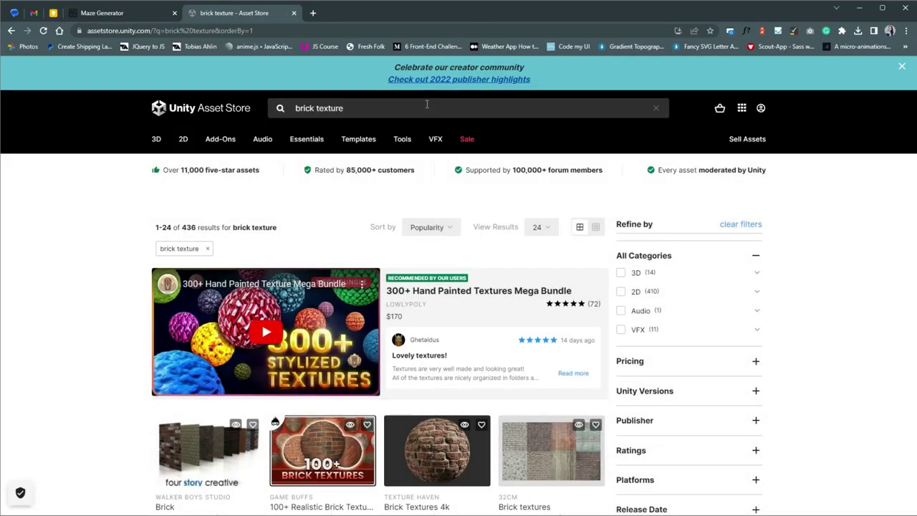
{"action": "scroll", "coordinate": [261, 321], "scroll_direction": "down", "scroll_amount": 3}
{"action": "left_click", "coordinate": [444, 265]}
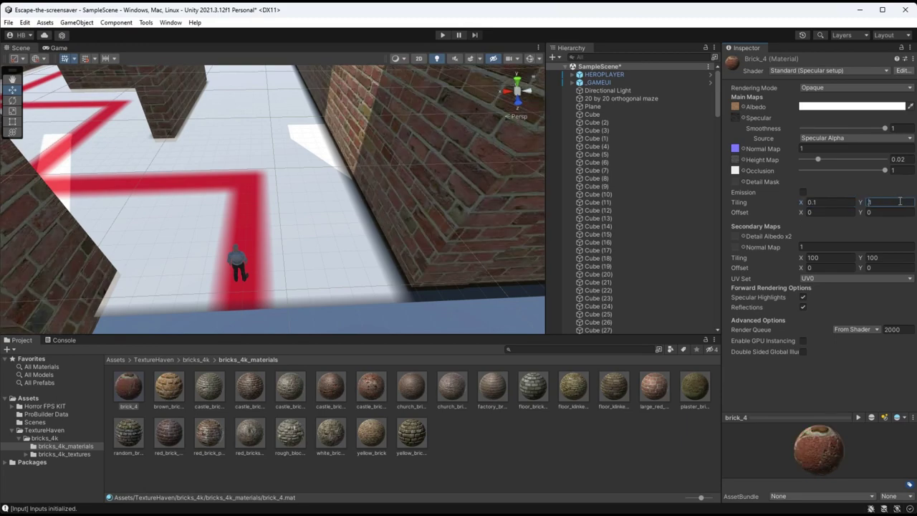
{"action": "type", "text": "0.1"}
{"action": "key", "text": "Return"}
Play-test the brick walls, then add Nice Materials Pack Vol. 2 to My Assets
{"action": "left_click", "coordinate": [442, 35]}
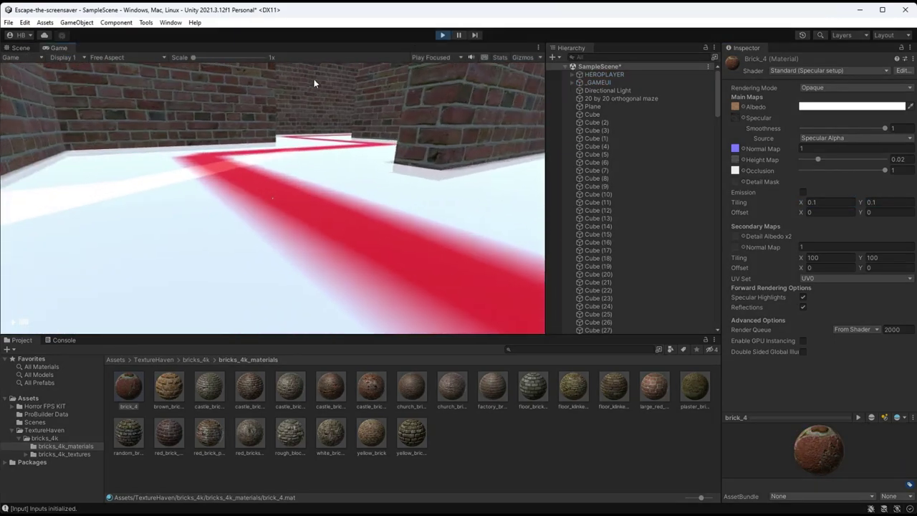
{"action": "key", "text": "w"}
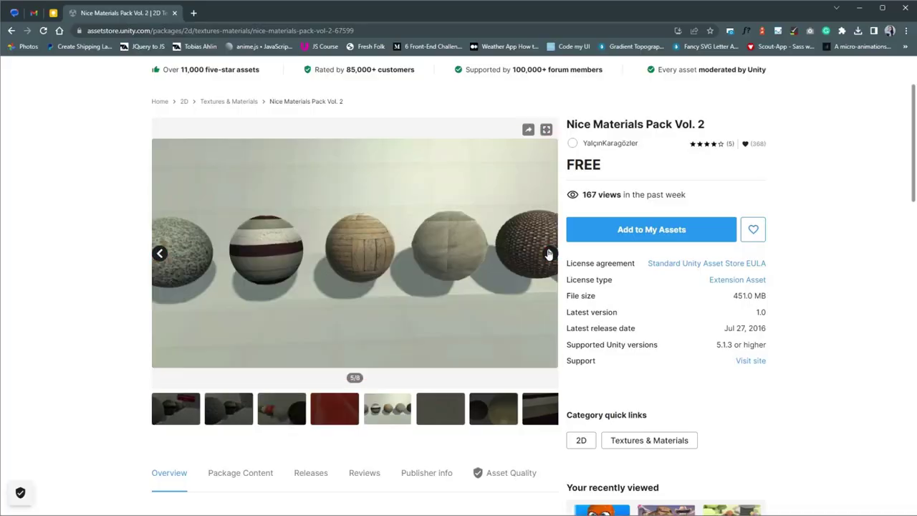
{"action": "left_click", "coordinate": [655, 229]}
{"action": "left_click", "coordinate": [544, 364]}
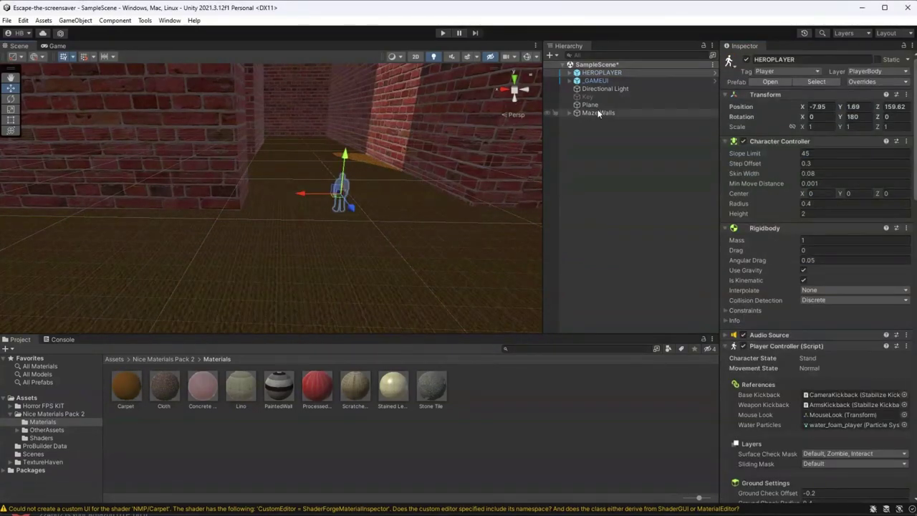
Play-test the carpet-floored maze and set the Lino material's tiling to 100 by 50
{"action": "left_click", "coordinate": [443, 32]}
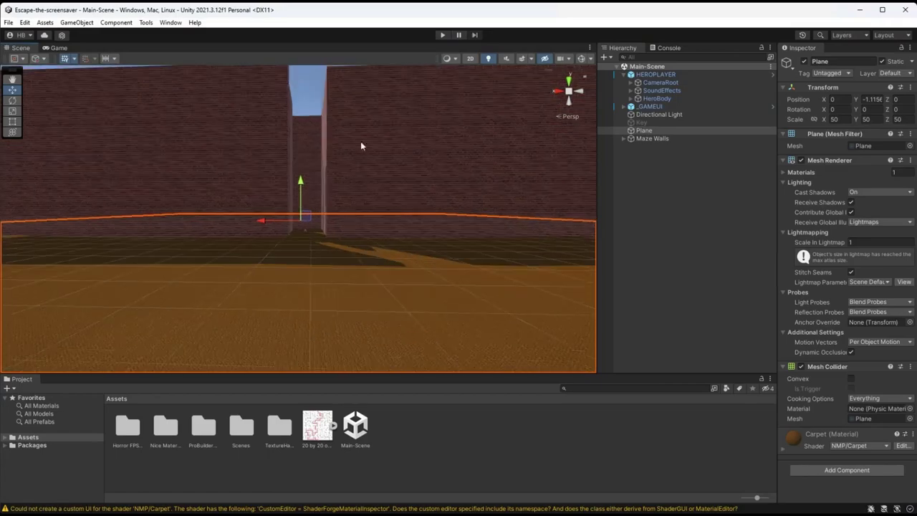
{"action": "right_click_drag", "start_coordinate": [362, 143], "coordinate": [337, 163]}
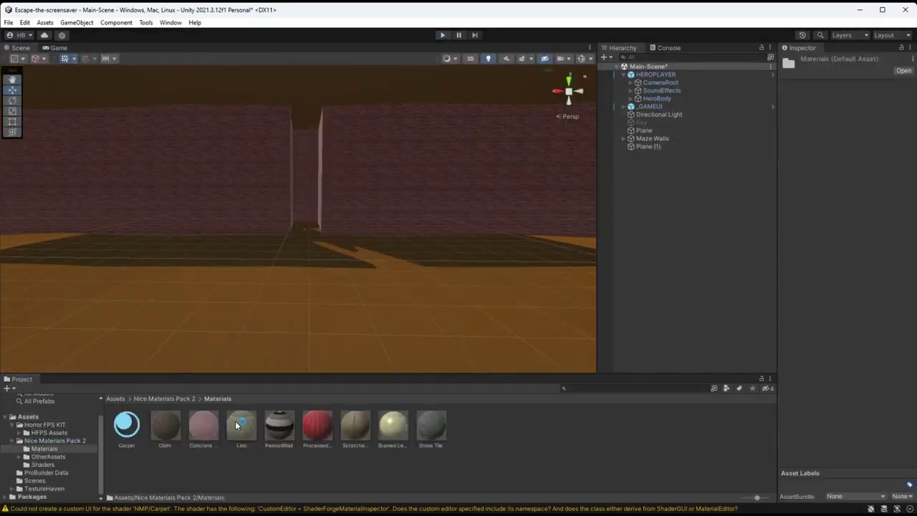
{"action": "left_click", "coordinate": [848, 220]}
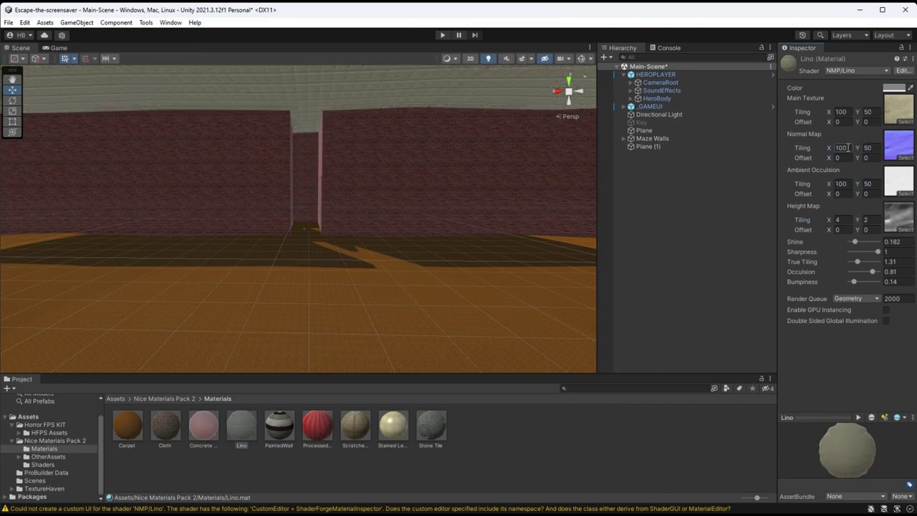
{"action": "key", "text": "ctrl+p"}
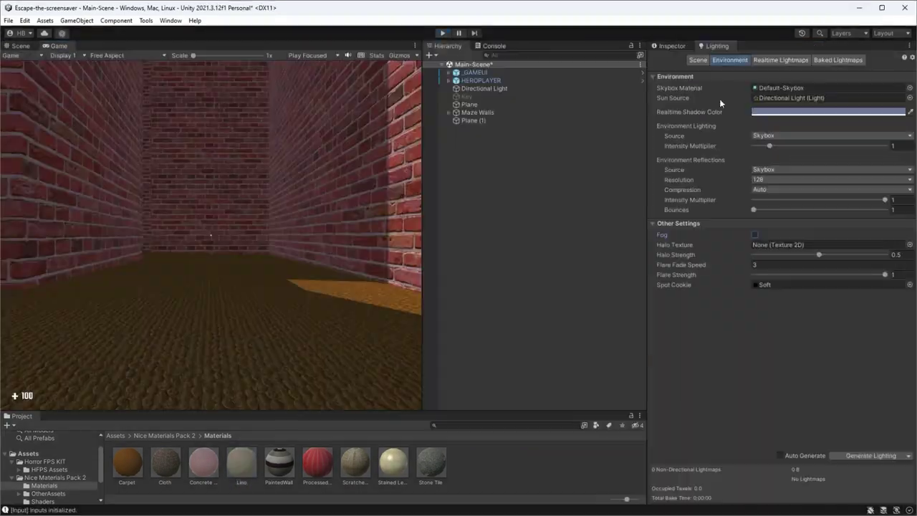
Turn on scene fog, adjust its density, and preview it in play mode
{"action": "left_click", "coordinate": [755, 235]}
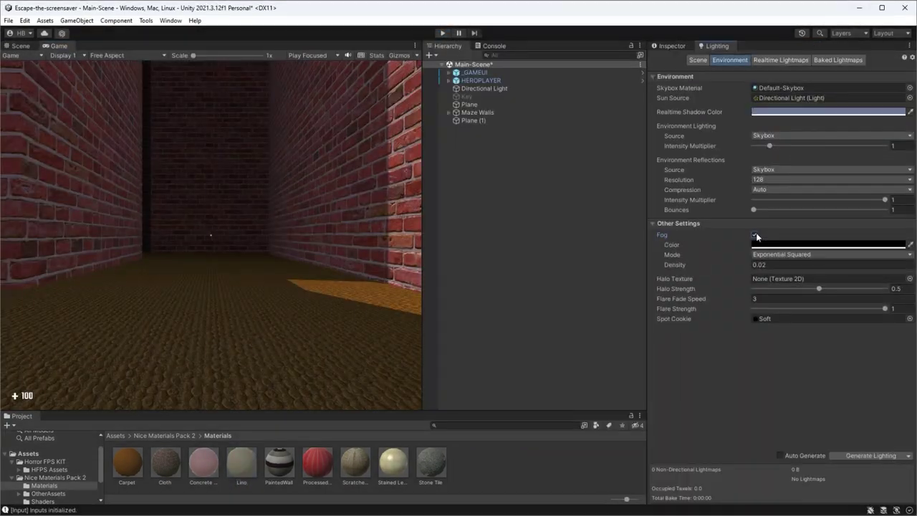
{"action": "left_click_drag", "start_coordinate": [674, 263], "coordinate": [685, 265]}
{"action": "key", "text": "ctrl+p"}
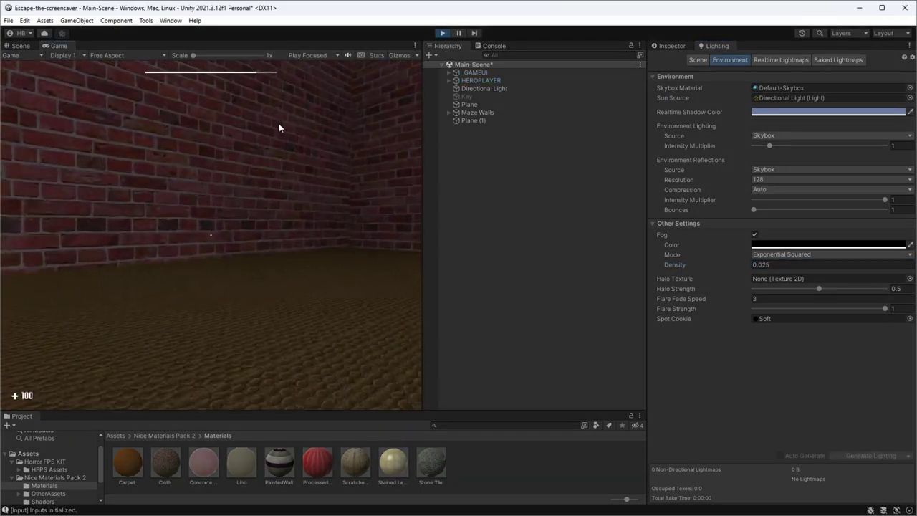
{"action": "key", "text": "Escape"}
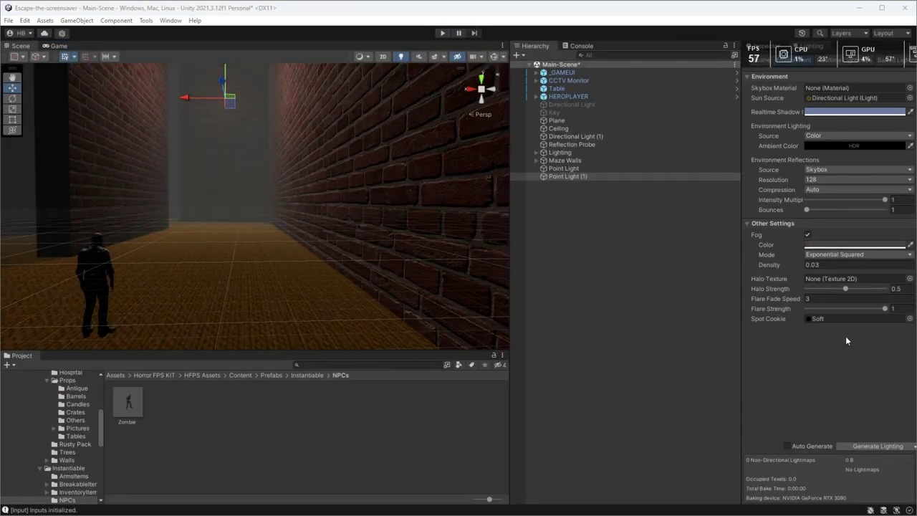
Walk down the lit corridor past the brick pillar to the table, then stop play
{"action": "key", "text": "ctrl+p"}
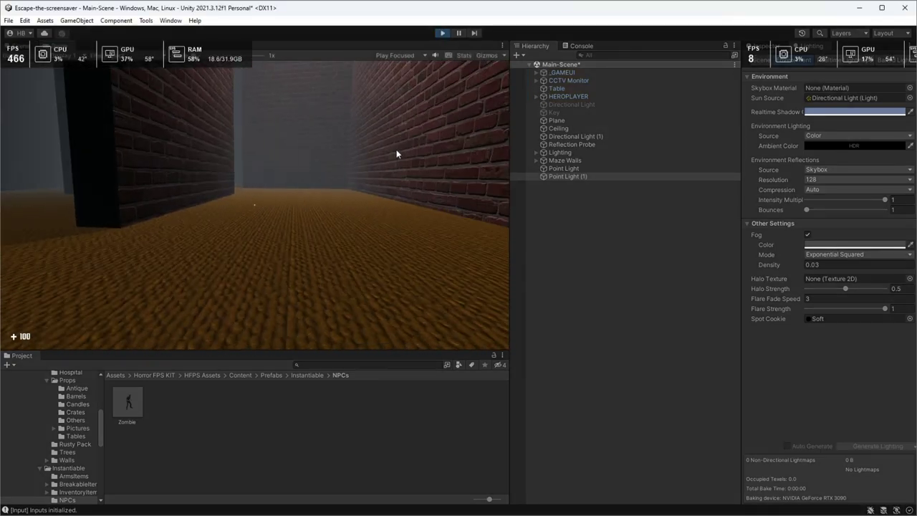
{"action": "key", "text": "w"}
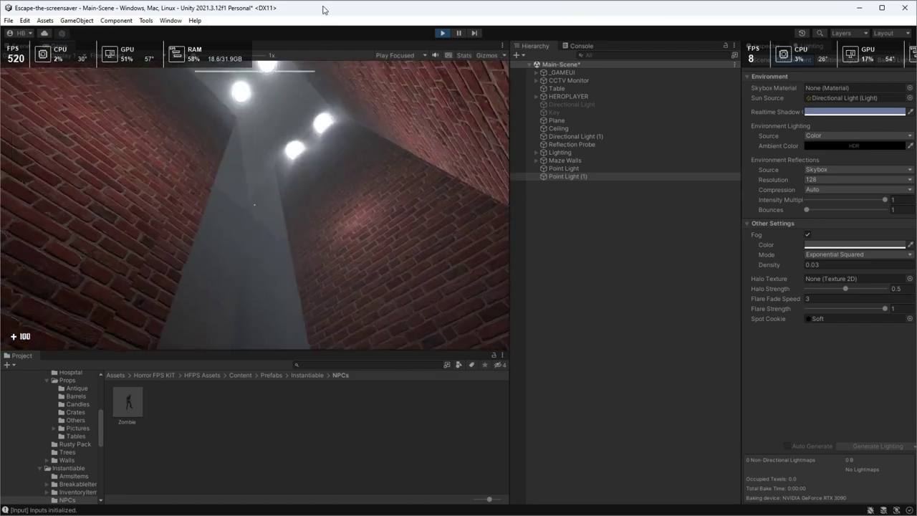
{"action": "key", "text": "w"}
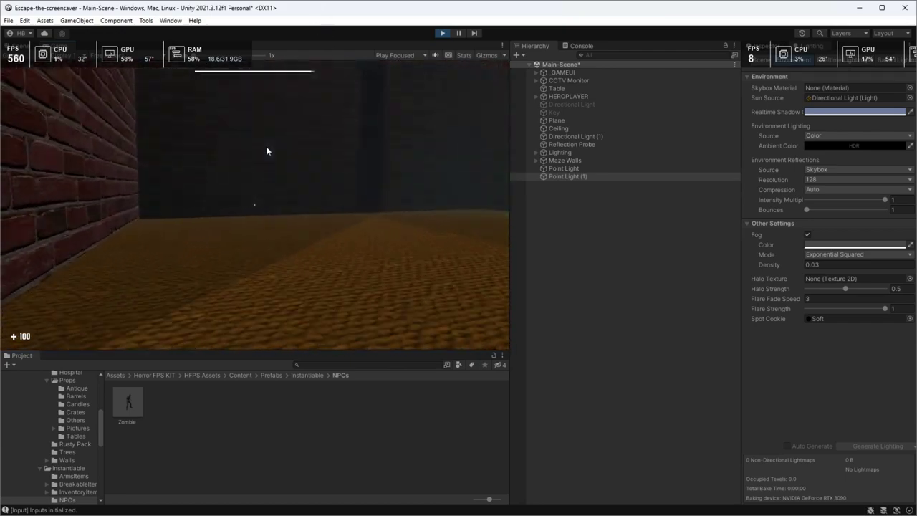
{"action": "key", "text": "w"}
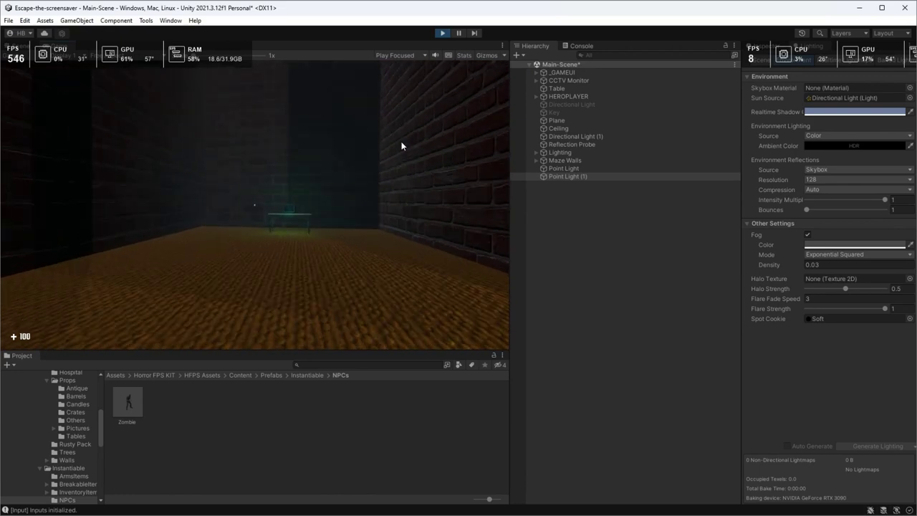
{"action": "key", "text": "w"}
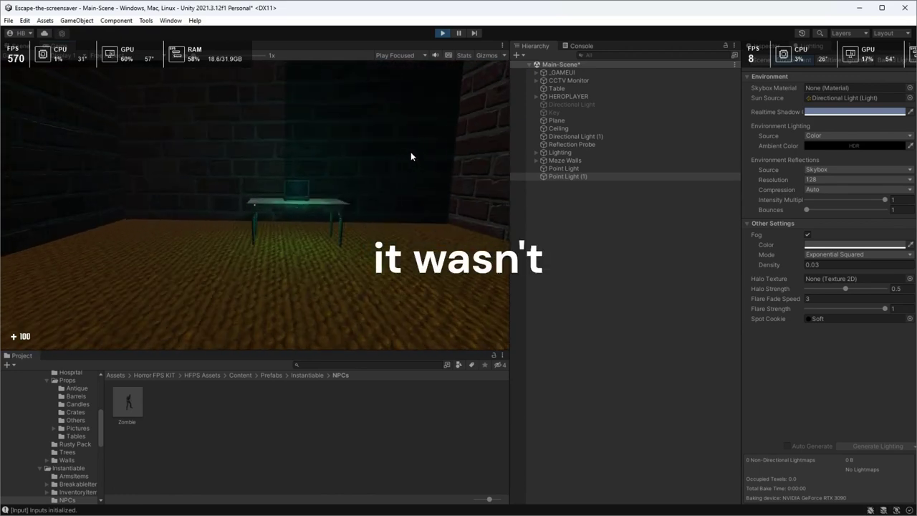
{"action": "key", "text": "ctrl+p"}
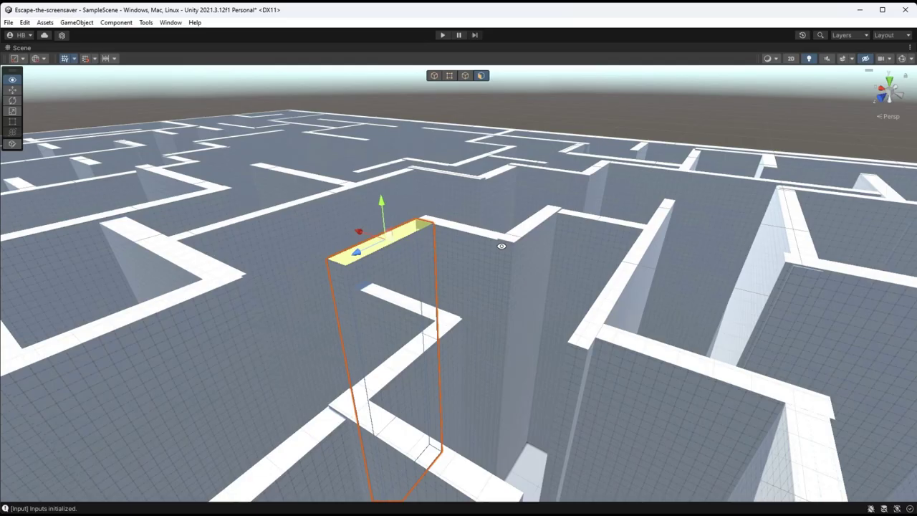
Place the Zombie in the maze and walk the brick corridor in play mode to test it
{"action": "right_click_drag", "start_coordinate": [573, 236], "coordinate": [499, 386]}
{"action": "middle_click_drag", "start_coordinate": [449, 351], "coordinate": [323, 340]}
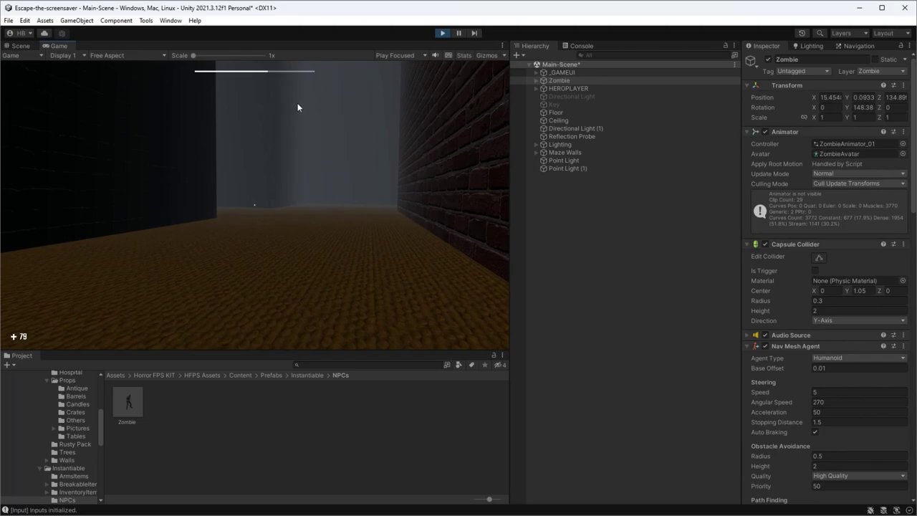
{"action": "key", "text": "w"}
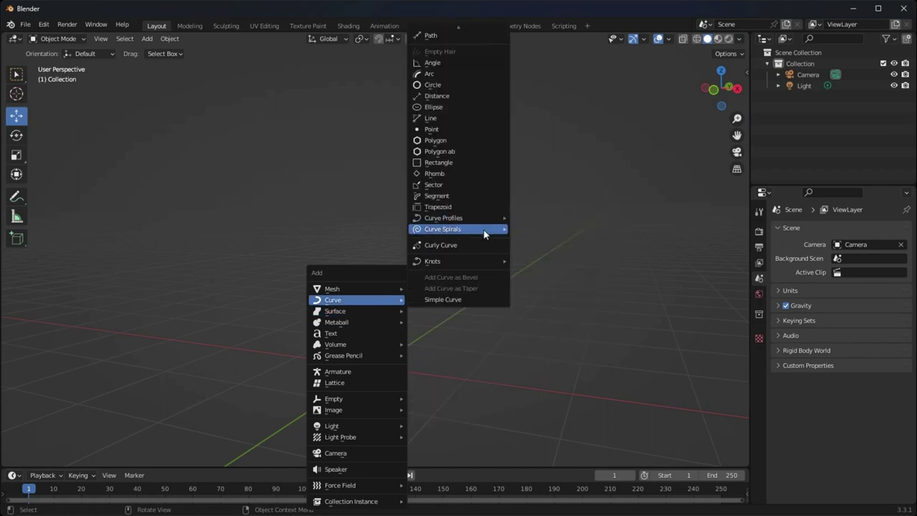
Add a spiral curve and open its creation settings
{"action": "mouse_move", "coordinate": [484, 234]}
{"action": "left_click", "coordinate": [533, 230]}
{"action": "middle_click_drag", "start_coordinate": [487, 396], "coordinate": [458, 411]}
{"action": "key", "text": "n"}
{"action": "left_click", "coordinate": [45, 457]}
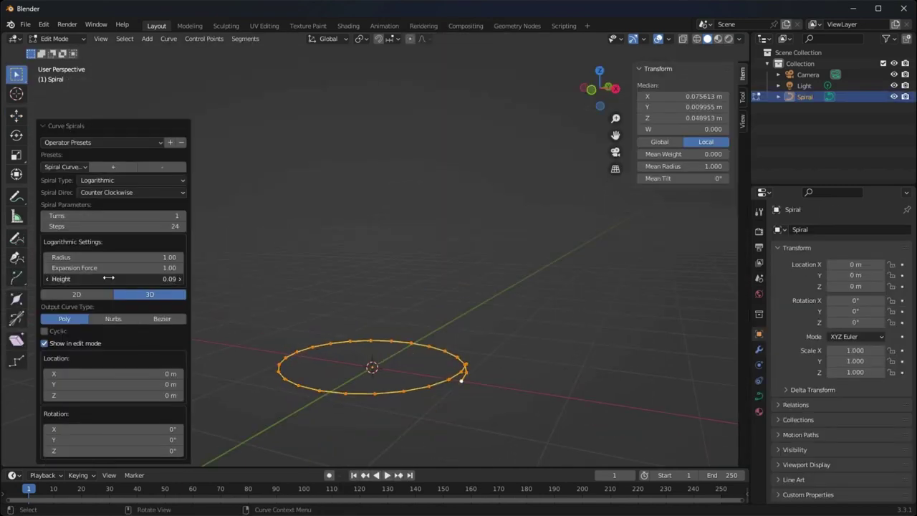
Stretch one side of the spiral's points along X and separate the paperclip outline
{"action": "key", "text": "alt+a"}
{"action": "middle_click_drag", "start_coordinate": [463, 318], "coordinate": [286, 287]}
{"action": "left_click", "coordinate": [279, 282], "text": "shift"}
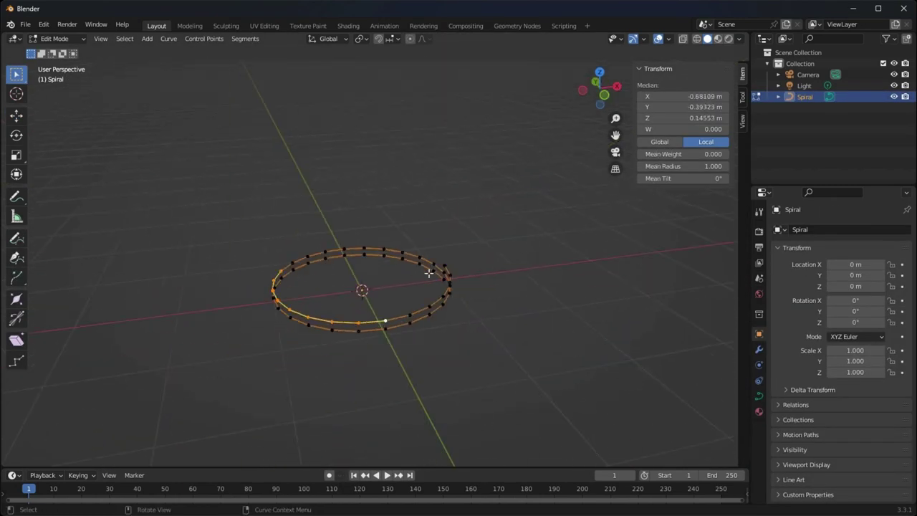
{"action": "left_click", "coordinate": [15, 115]}
{"action": "middle_click_drag", "start_coordinate": [430, 300], "coordinate": [444, 344]}
{"action": "left_click_drag", "start_coordinate": [369, 351], "coordinate": [442, 346]}
{"action": "middle_click_drag", "start_coordinate": [421, 346], "coordinate": [348, 266]}
{"action": "key", "text": "p"}
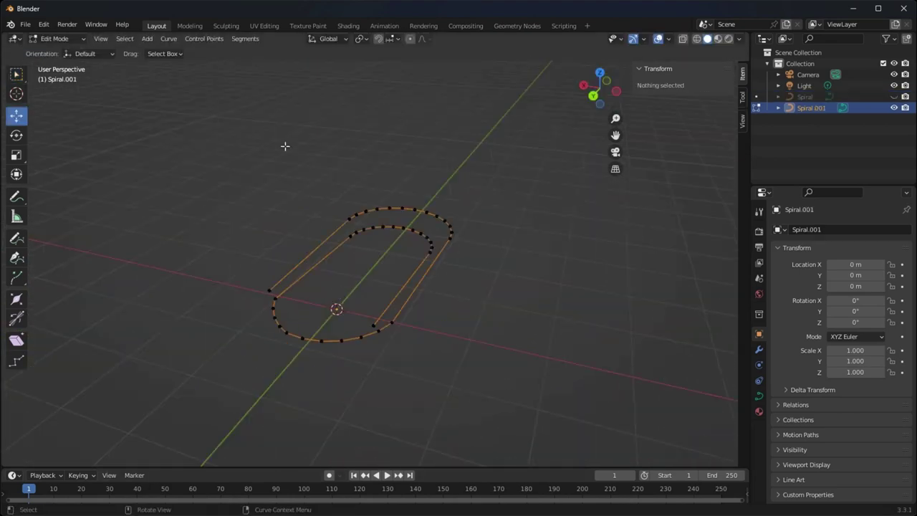
Add a circle curve as the tube profile, scale a sphere into an eye, raise the body
{"action": "key", "text": "shift+a"}
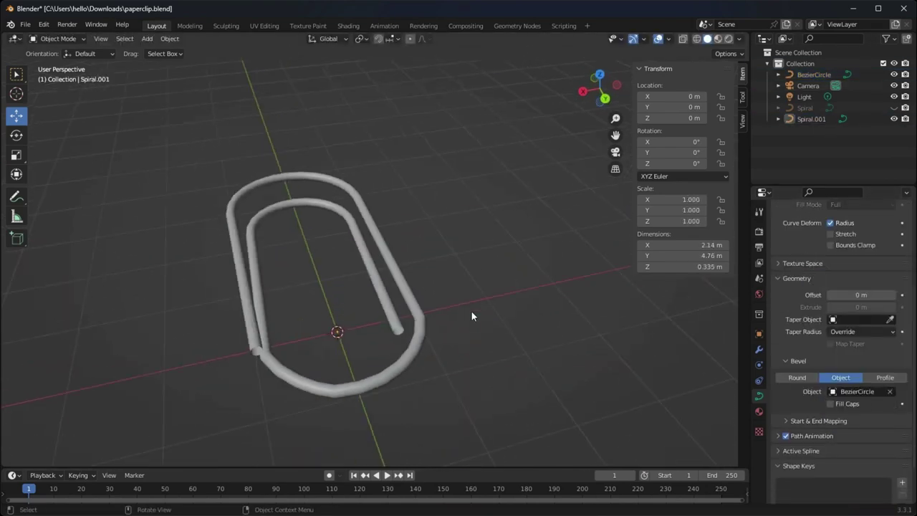
{"action": "key", "text": "Tab"}
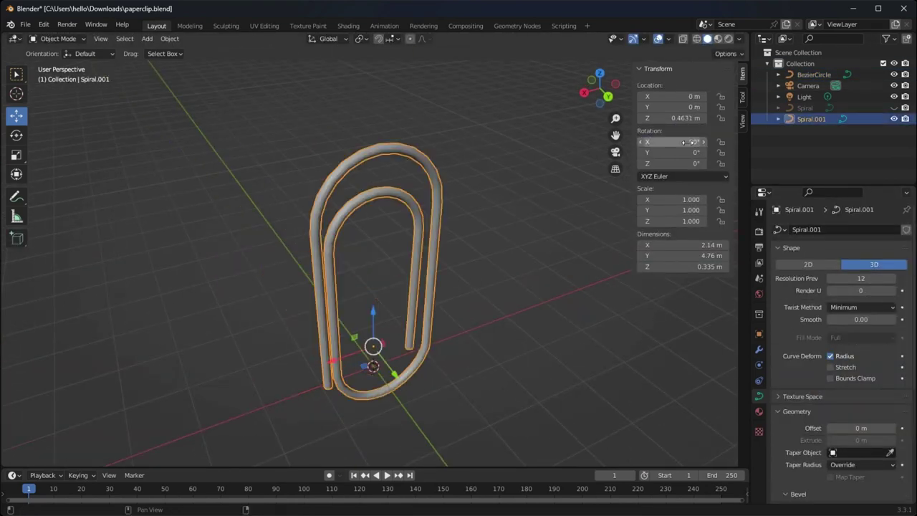
{"action": "key", "text": "s"}
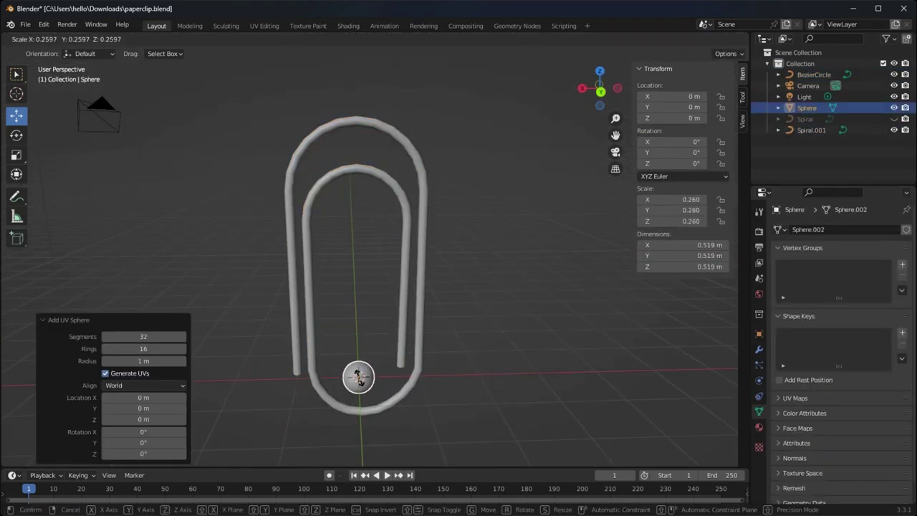
{"action": "key", "text": "g"}
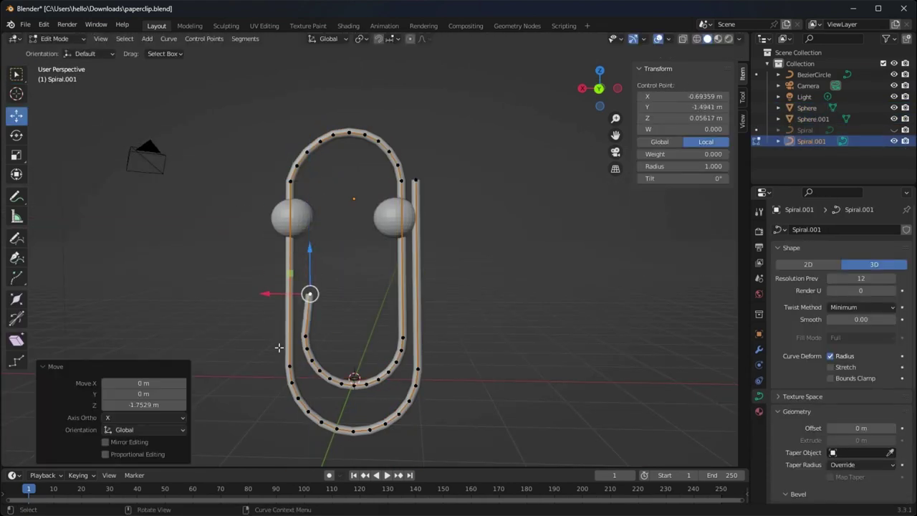
Give the cube eyebrow a Subdivision Surface modifier using the Simple method
{"action": "middle_click_drag", "start_coordinate": [372, 143], "coordinate": [405, 134]}
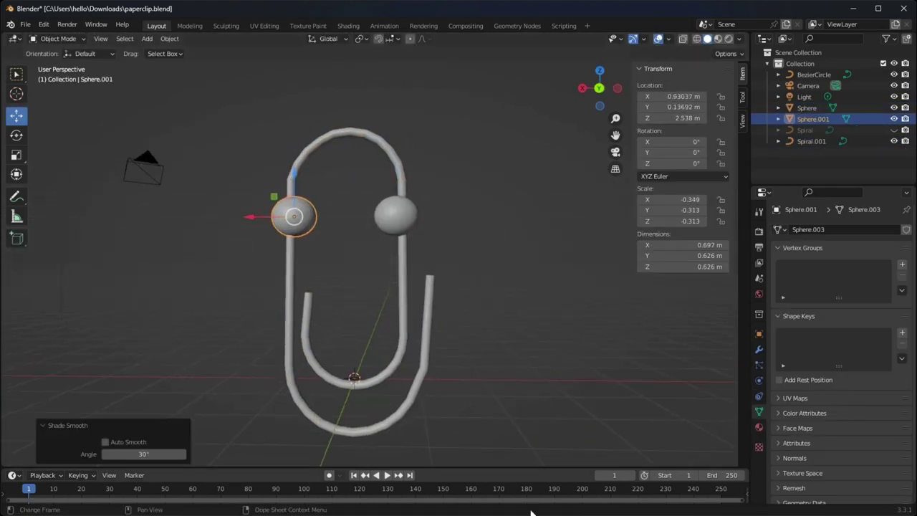
{"action": "left_click", "coordinate": [387, 225]}
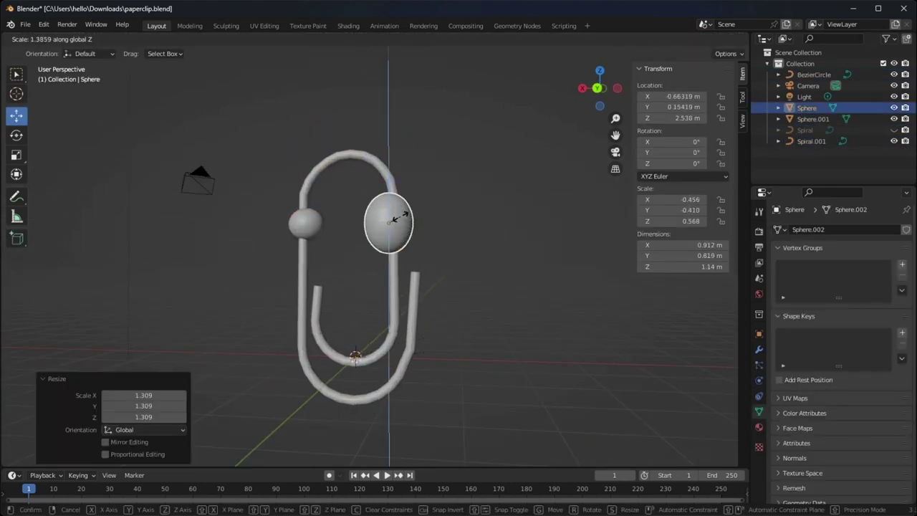
{"action": "scroll", "coordinate": [412, 230], "scroll_direction": "up", "scroll_amount": 3}
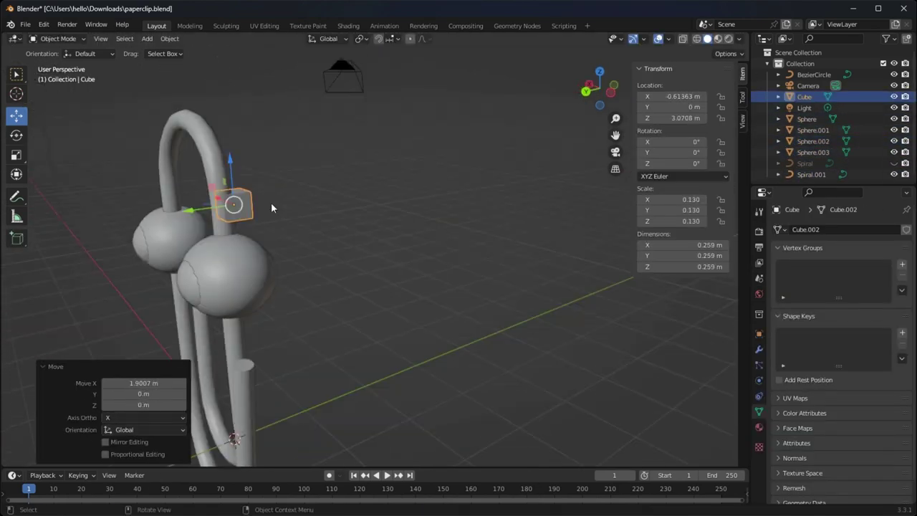
{"action": "middle_click_drag", "start_coordinate": [271, 202], "coordinate": [307, 208]}
{"action": "left_click", "coordinate": [758, 348]}
{"action": "left_click", "coordinate": [817, 229]}
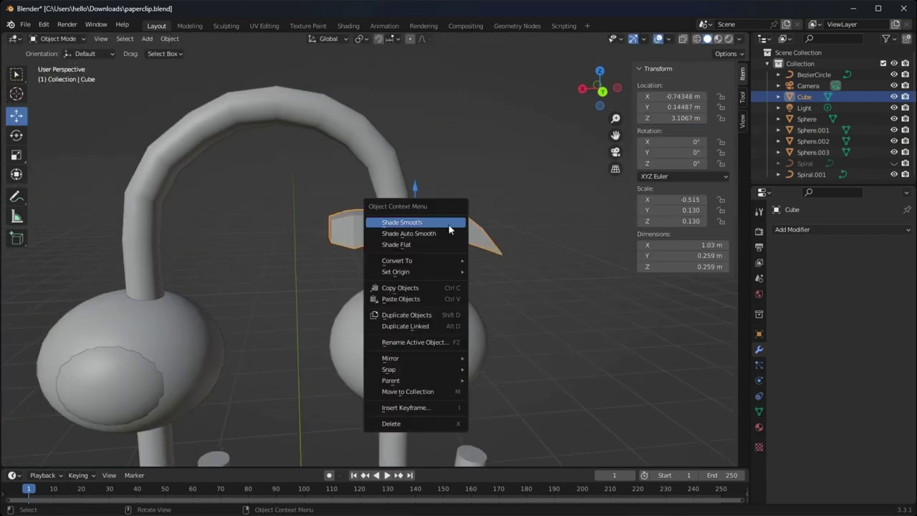
{"action": "left_click", "coordinate": [872, 264]}
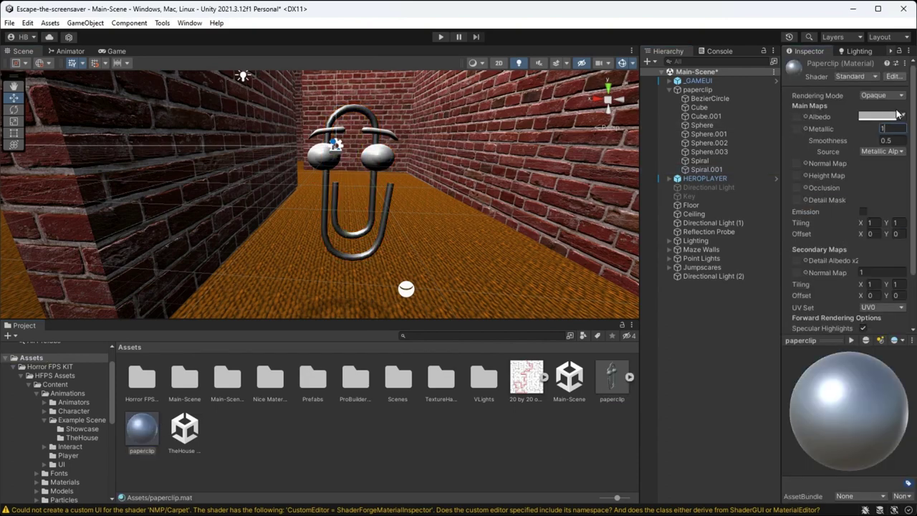
Assign the eyeball material to the paperclip's right eye part
{"action": "left_click", "coordinate": [381, 159]}
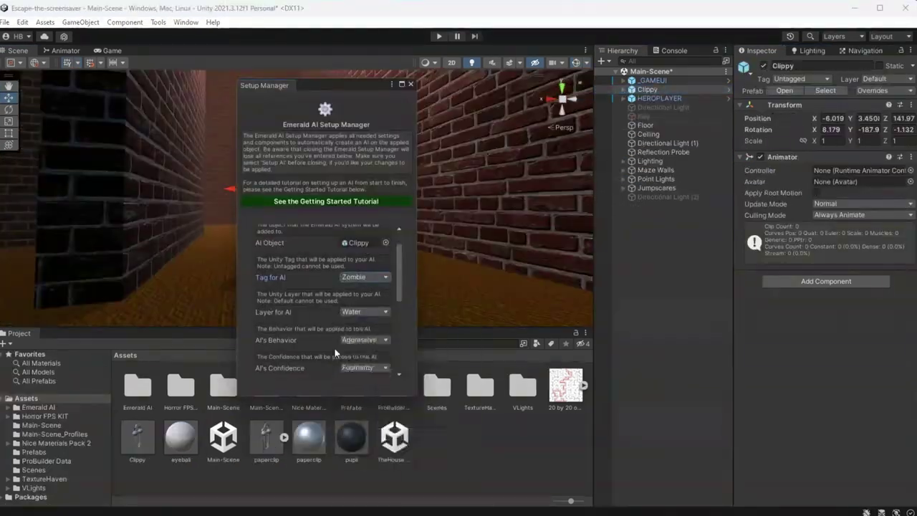
{"action": "scroll", "coordinate": [335, 348], "scroll_direction": "down", "scroll_amount": 5}
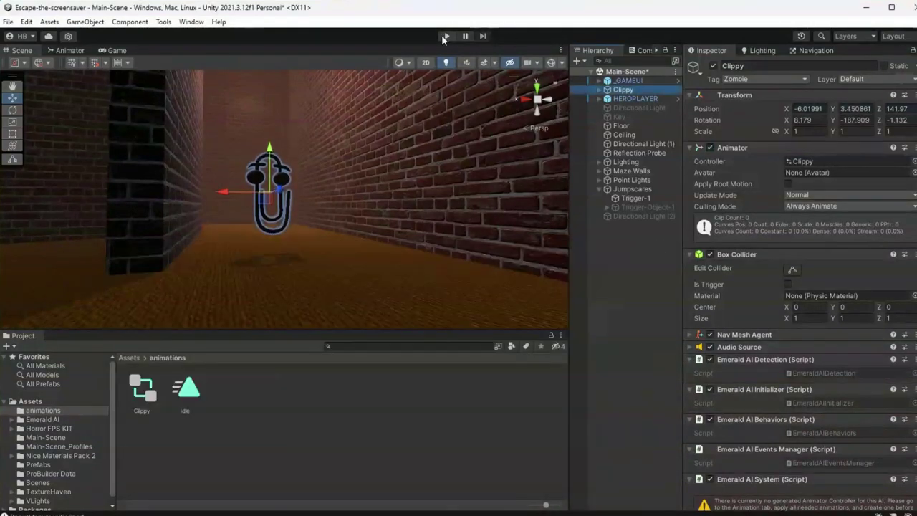
Play-test the maze, walking into Clippy until its hit drops health from 100 to 90, then stop
{"action": "left_click", "coordinate": [447, 36]}
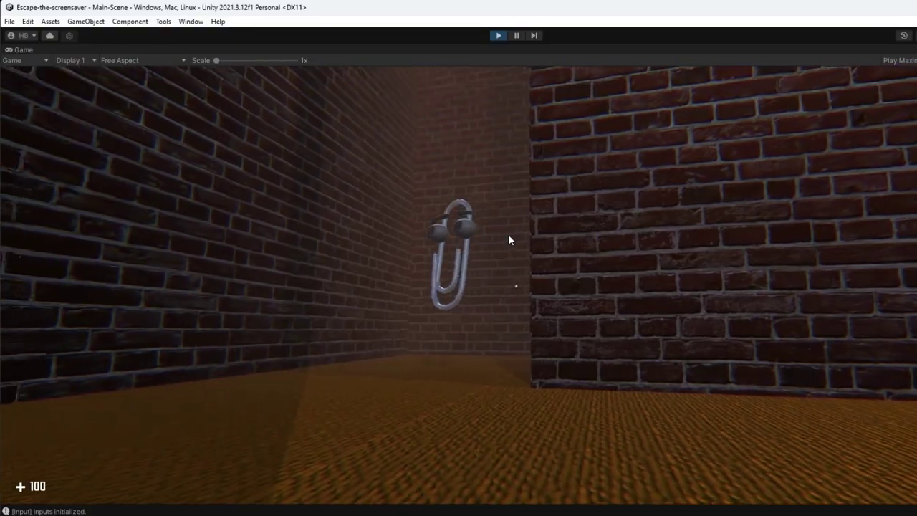
{"action": "key", "text": "w"}
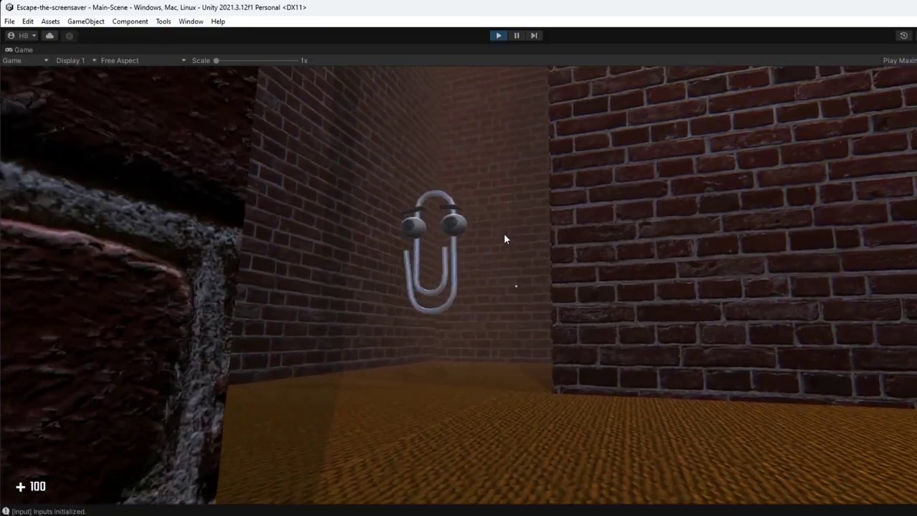
{"action": "key", "text": "w"}
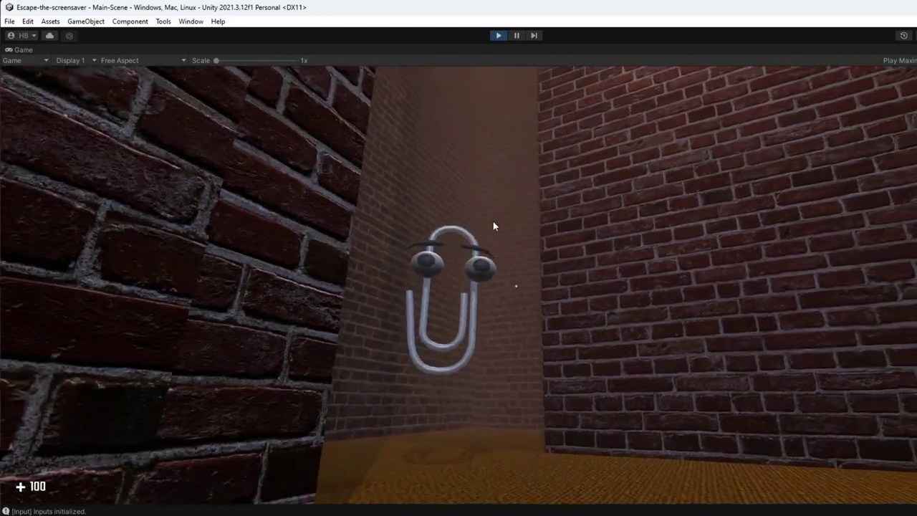
{"action": "key", "text": "s"}
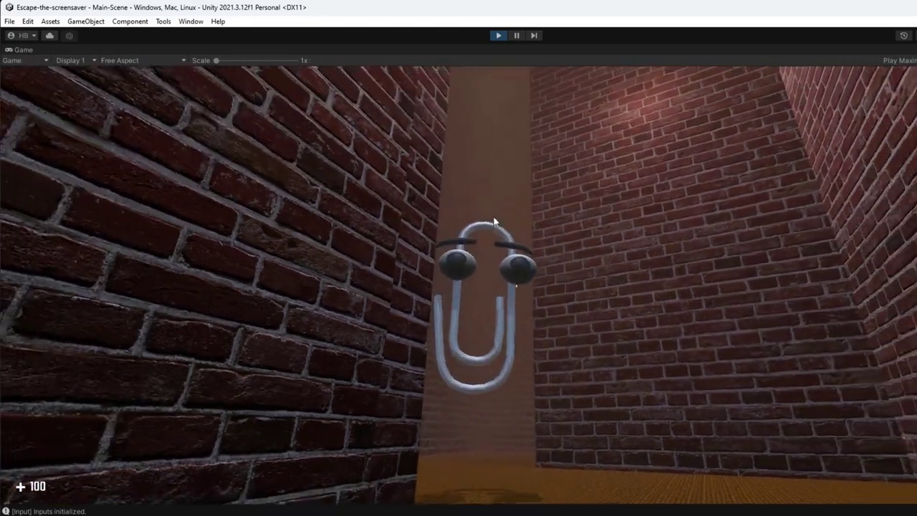
{"action": "key", "text": "w"}
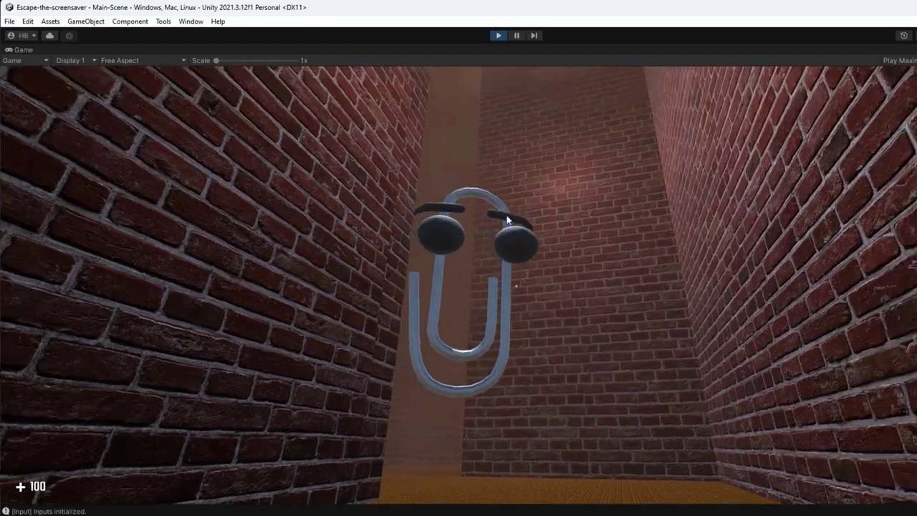
{"action": "key", "text": "w"}
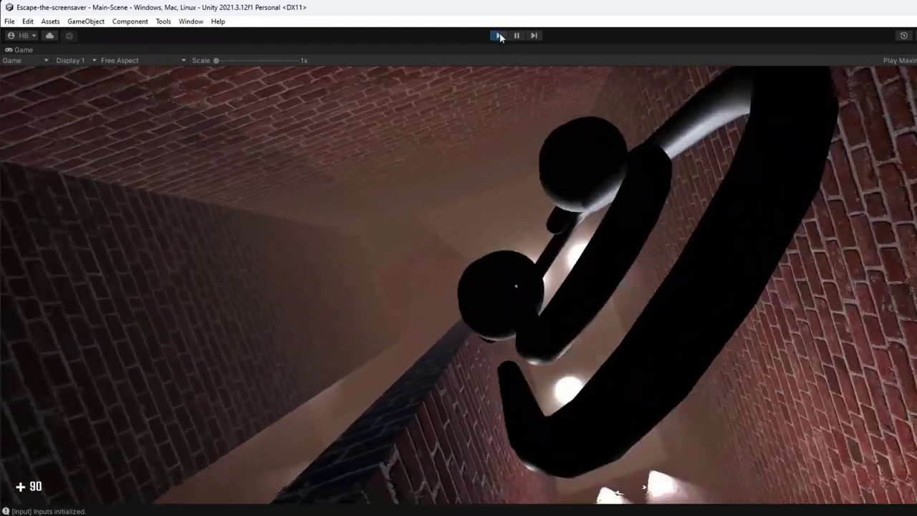
{"action": "left_click", "coordinate": [498, 35]}
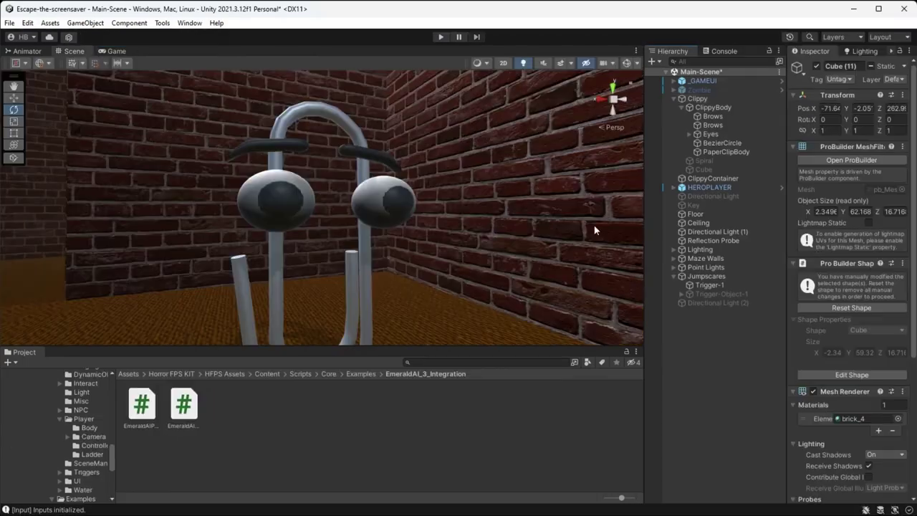
Inspect Clippy, its left eyebrow and the Trigger-1 jumpscare object, and centre the maze in view
{"action": "left_click", "coordinate": [298, 146]}
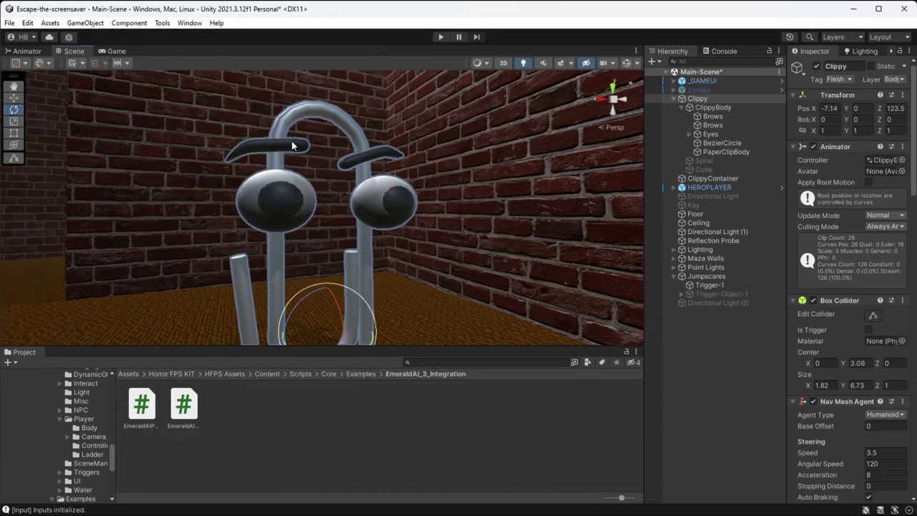
{"action": "left_click", "coordinate": [305, 155]}
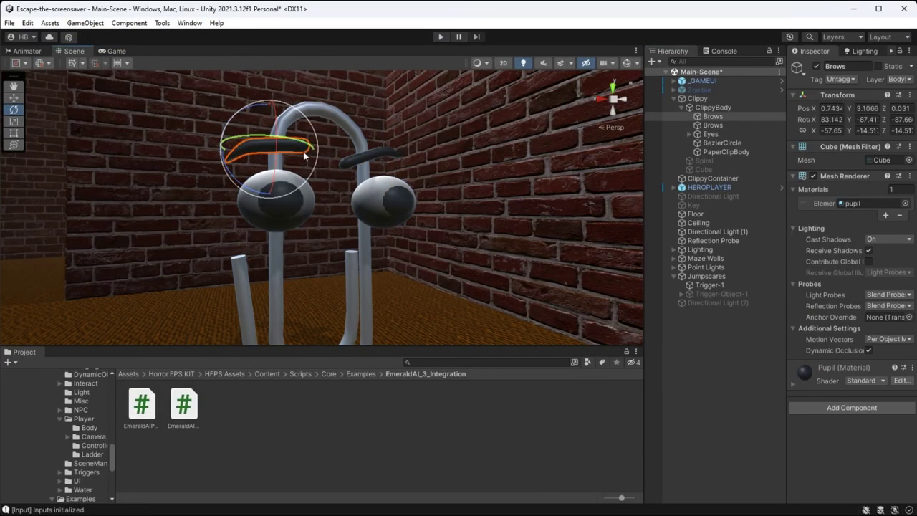
{"action": "left_click", "coordinate": [749, 284]}
{"action": "scroll", "coordinate": [314, 243], "scroll_direction": "up", "scroll_amount": 3}
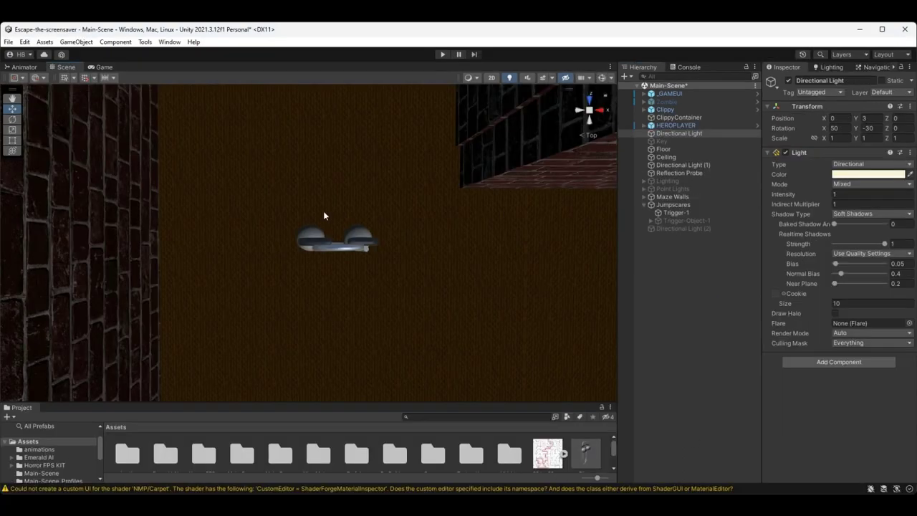
{"action": "scroll", "coordinate": [326, 216], "scroll_direction": "down", "scroll_amount": 10}
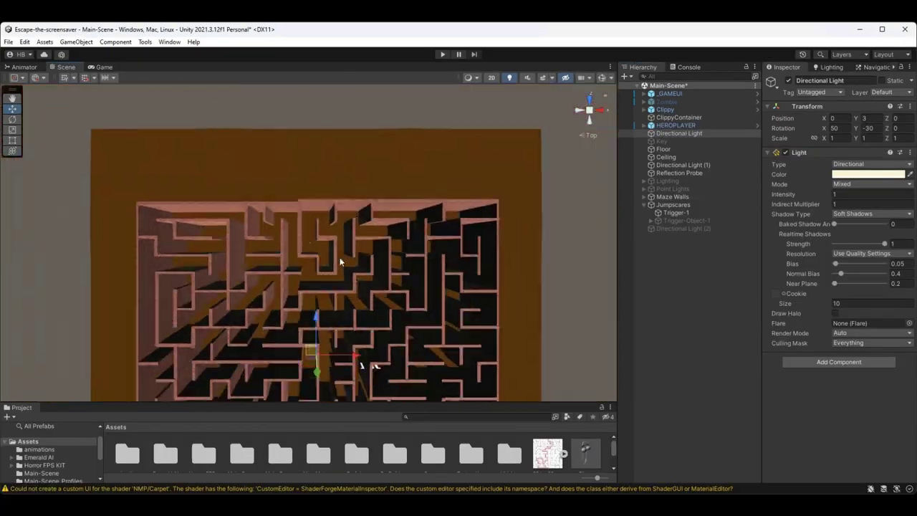
{"action": "middle_click_drag", "start_coordinate": [341, 262], "coordinate": [364, 240]}
{"action": "scroll", "coordinate": [363, 240], "scroll_direction": "up", "scroll_amount": 8}
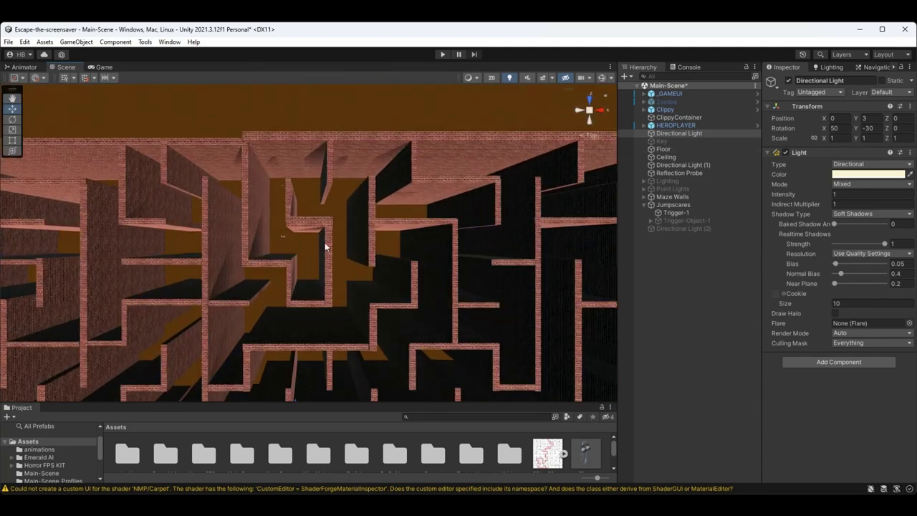
Select a Clippy copy and view the maze from above to place it
{"action": "left_click", "coordinate": [716, 109]}
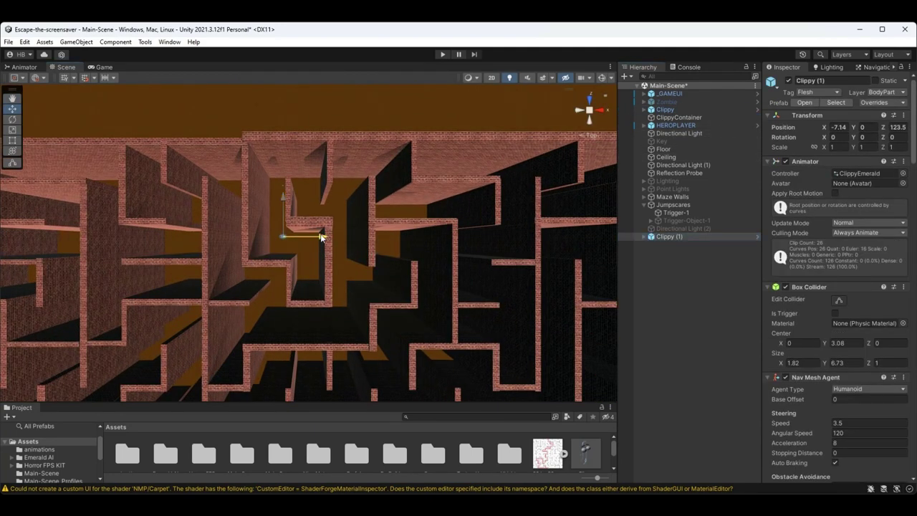
{"action": "left_click_drag", "start_coordinate": [482, 262], "coordinate": [544, 193], "text": "alt"}
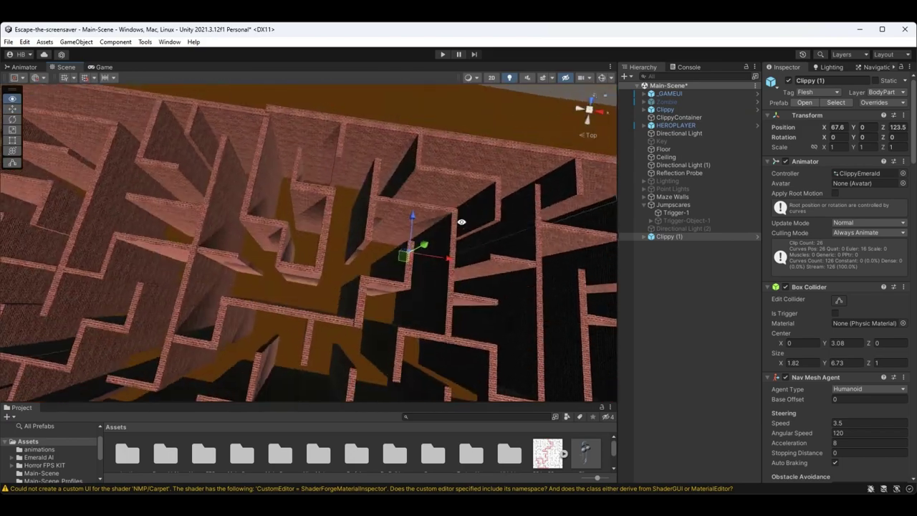
{"action": "left_click", "coordinate": [592, 139]}
{"action": "left_click", "coordinate": [593, 140]}
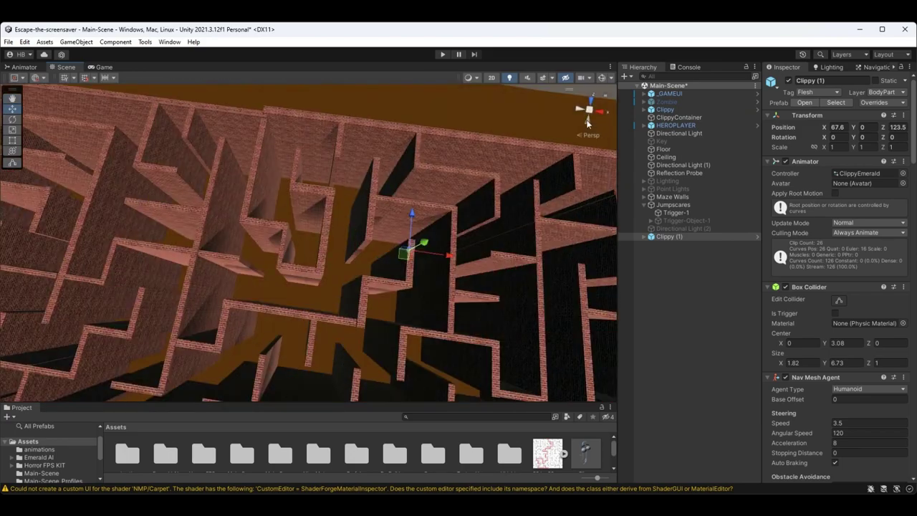
{"action": "left_click", "coordinate": [586, 124]}
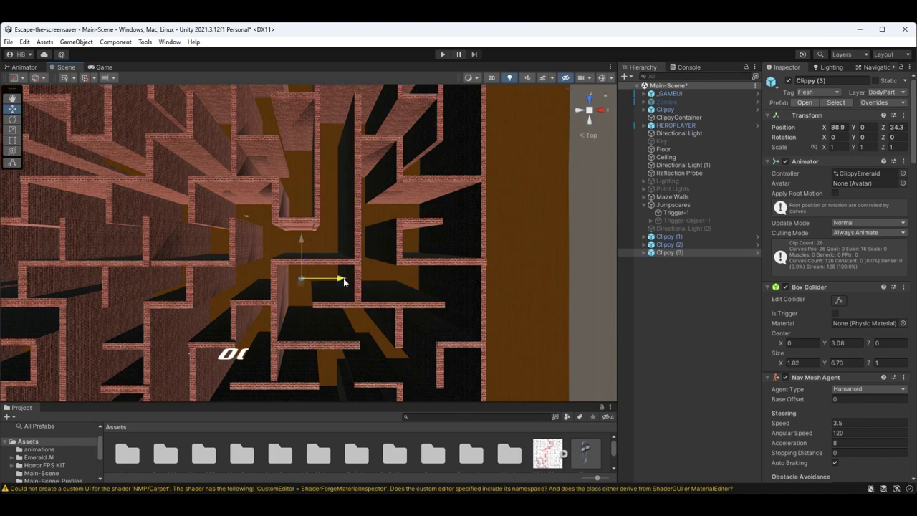
Scale the default cube up and flatten it along Z into a thin slab
{"action": "scroll", "coordinate": [322, 301], "scroll_direction": "up", "scroll_amount": 3}
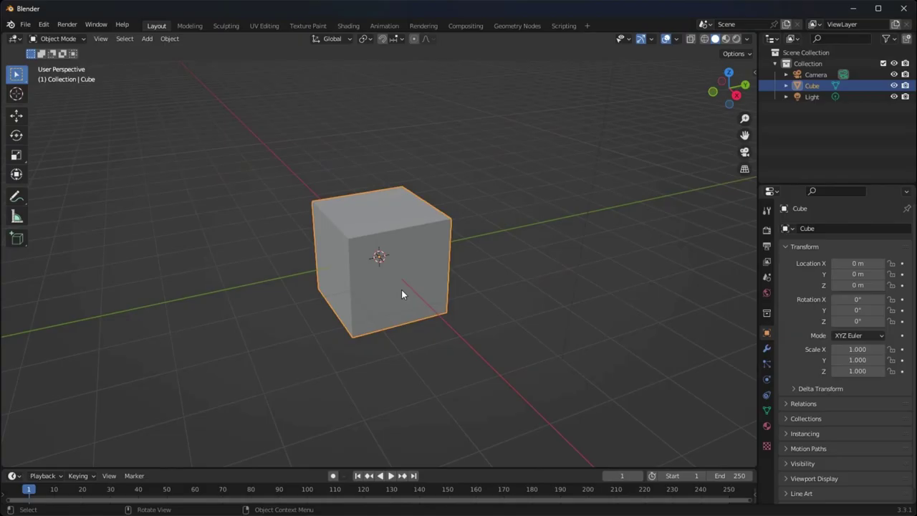
{"action": "key", "text": "s"}
{"action": "left_click", "coordinate": [450, 260]}
{"action": "key", "text": "s"}
{"action": "key", "text": "z"}
{"action": "left_click", "coordinate": [406, 339]}
Switch the slab into edit mode and scale it along Z to shape the disk
{"action": "key", "text": "Tab"}
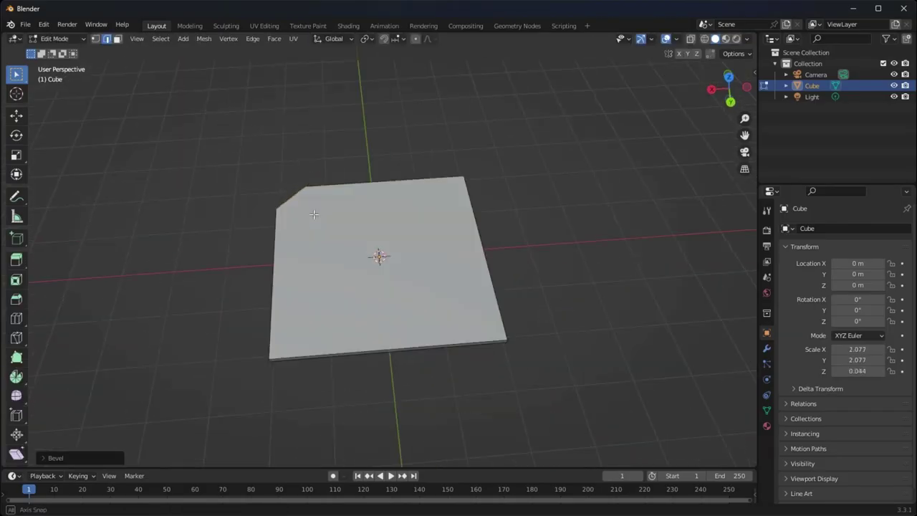
{"action": "key", "text": "s"}
{"action": "key", "text": "z"}
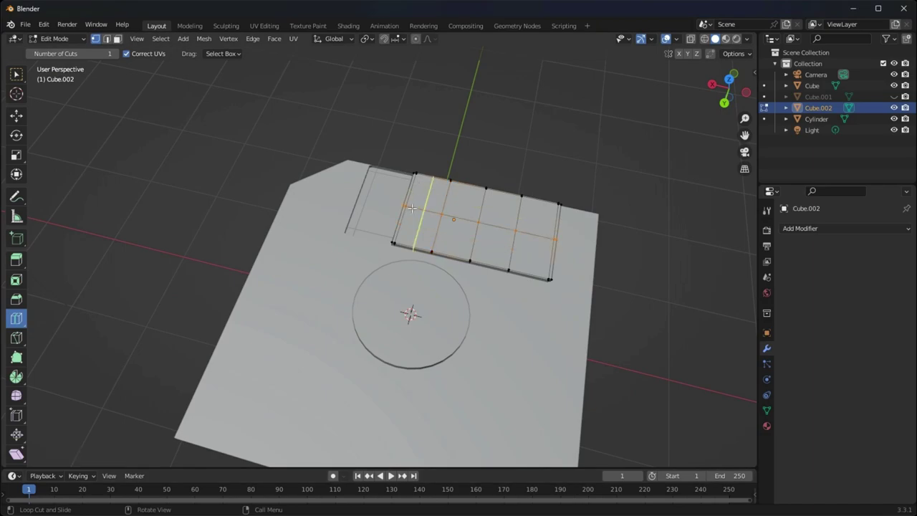
{"action": "scroll", "coordinate": [504, 239], "scroll_direction": "down", "scroll_amount": 3}
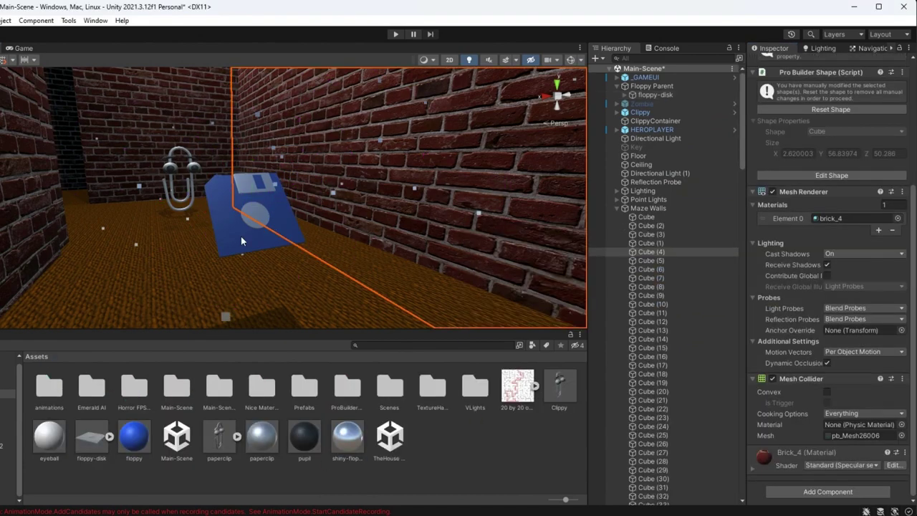
Shrink the floppy-disk particles to start size 0.2, then walk toward the spinning pickup in play mode
{"action": "left_click", "coordinate": [241, 235]}
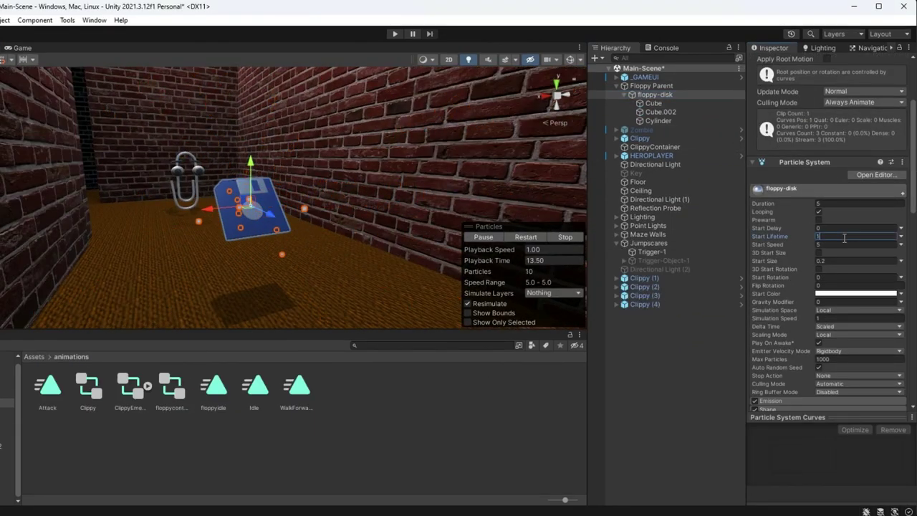
{"action": "scroll", "coordinate": [836, 275], "scroll_direction": "down", "scroll_amount": 1}
{"action": "key", "text": "w"}
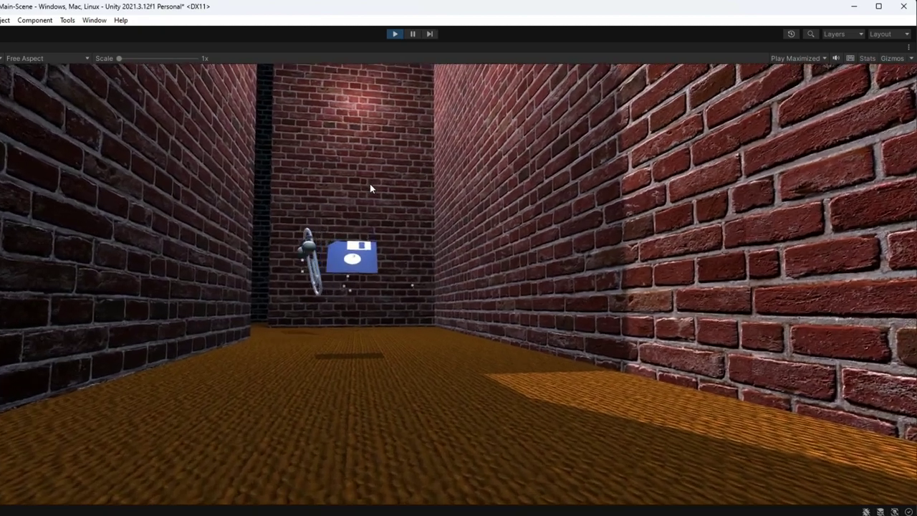
{"action": "key", "text": "w"}
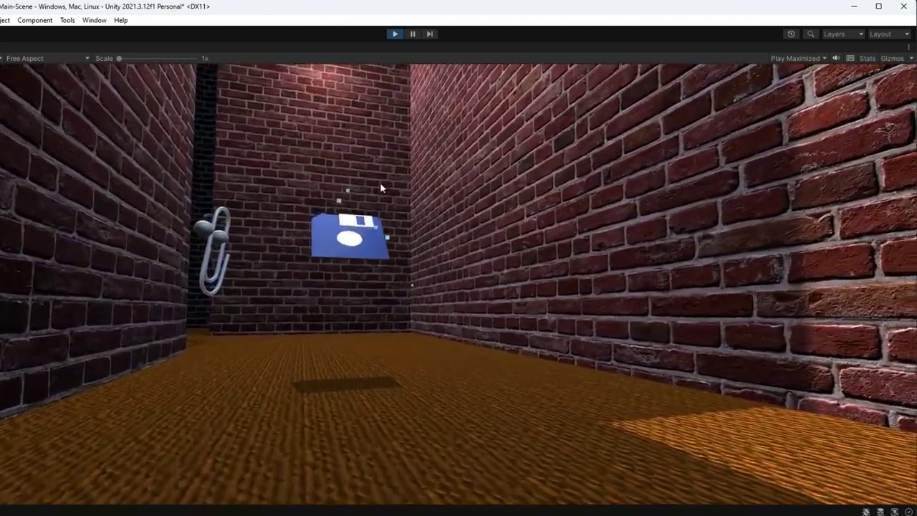
{"action": "key", "text": "w"}
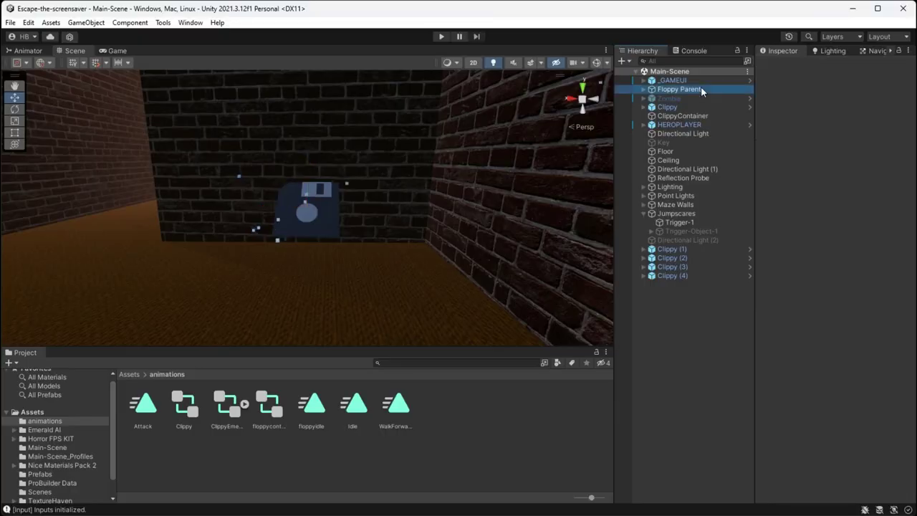
On HEROPLAYER, create a new Floppy tag and clear the FloppyPickup script's template methods
{"action": "right_click_drag", "start_coordinate": [276, 212], "coordinate": [298, 207]}
{"action": "left_click", "coordinate": [679, 124]}
{"action": "scroll", "coordinate": [849, 430], "scroll_direction": "down", "scroll_amount": 10}
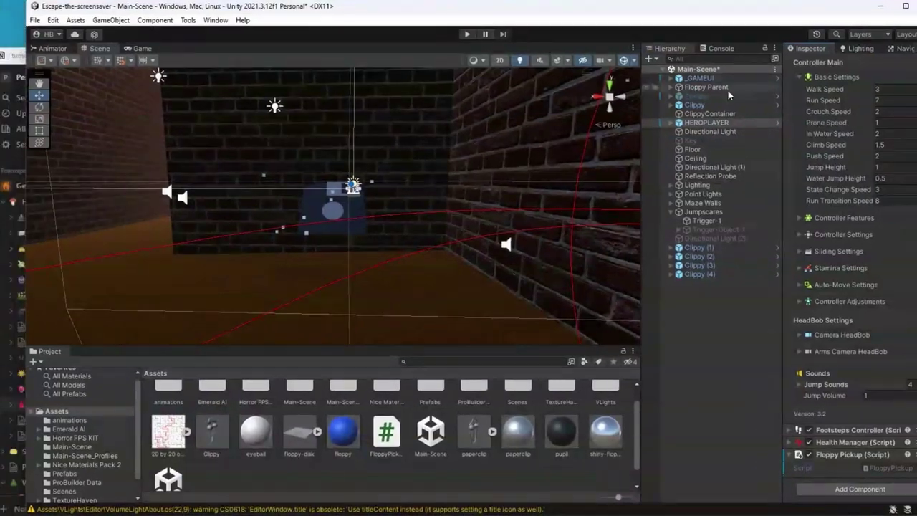
{"action": "left_click", "coordinate": [806, 80]}
{"action": "left_click", "coordinate": [802, 213]}
{"action": "left_click", "coordinate": [908, 140]}
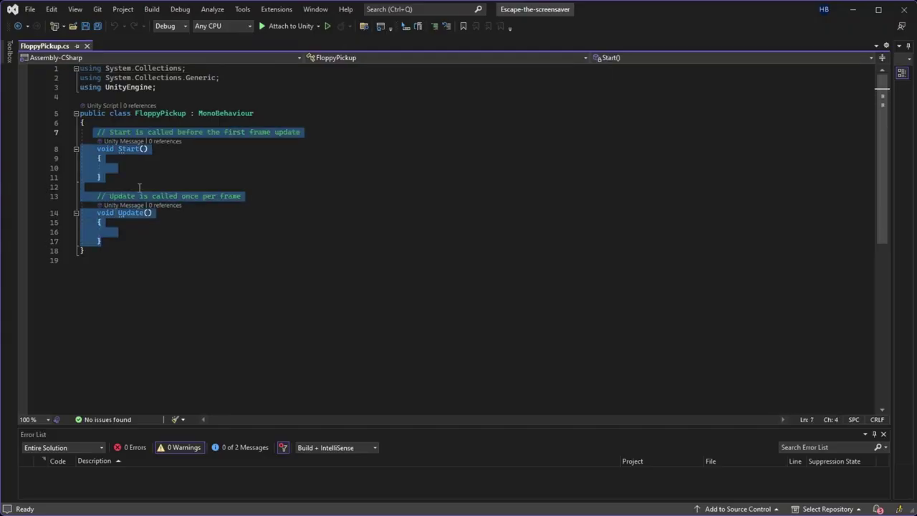
{"action": "key", "text": "Delete"}
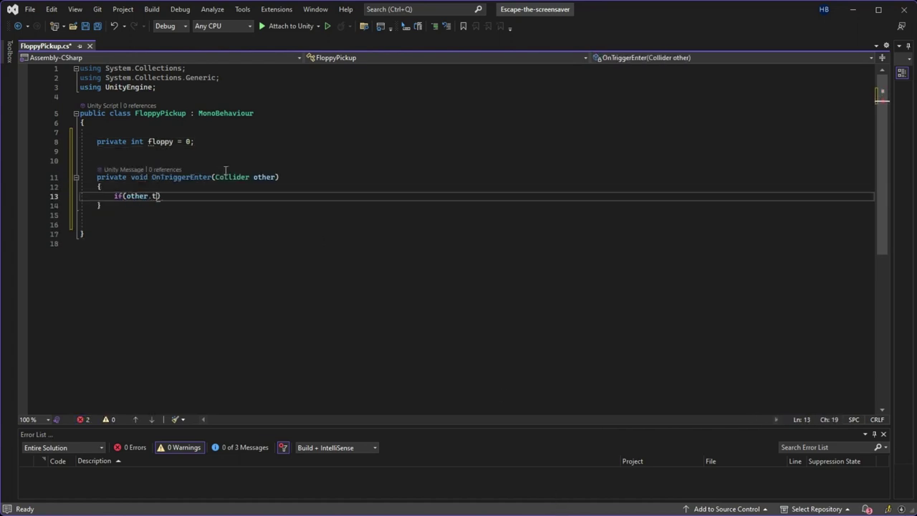
Accept the floppy++ suggestion and begin a Destroy(gameObject) line in OnTriggerEnter
{"action": "key", "text": "Tab"}
{"action": "key", "text": "Return"}
{"action": "type", "text": "Destr"}
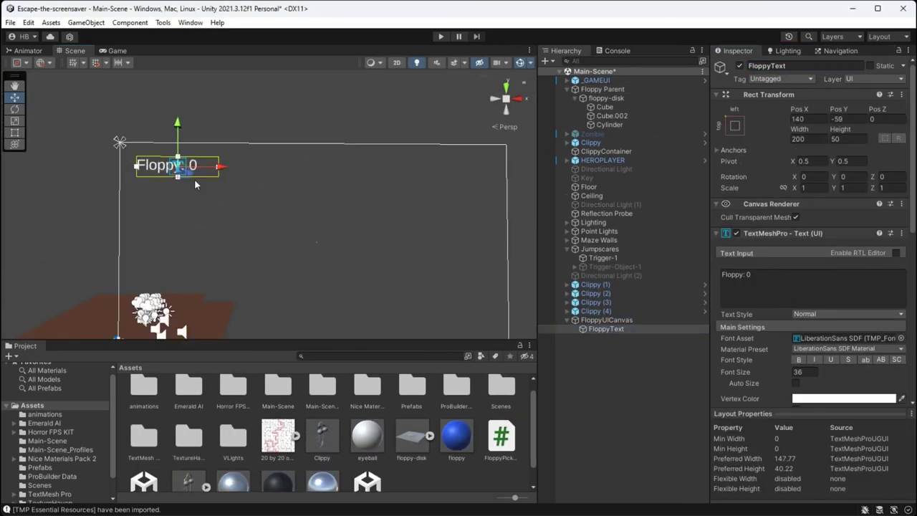
Zoom the scene view over the dim, hazy maze
{"action": "scroll", "coordinate": [195, 185], "scroll_direction": "up", "scroll_amount": 2}
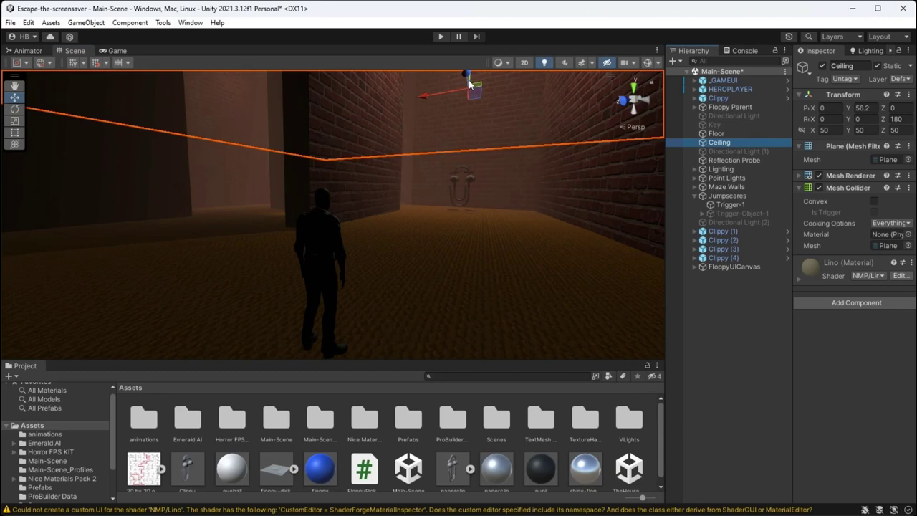
Lower the ceiling closer to the floor and select the point lights group
{"action": "left_click_drag", "start_coordinate": [460, 151], "coordinate": [458, 164]}
{"action": "left_click", "coordinate": [727, 178]}
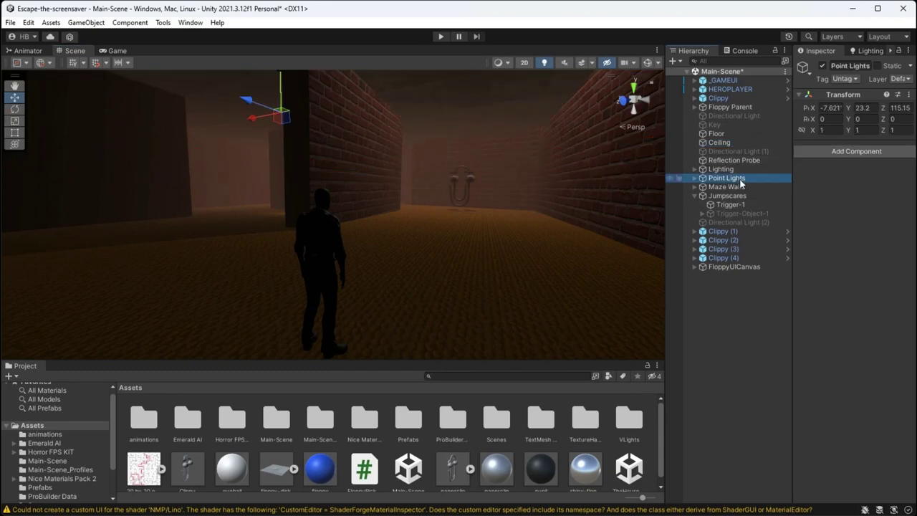
{"action": "left_click", "coordinate": [727, 177]}
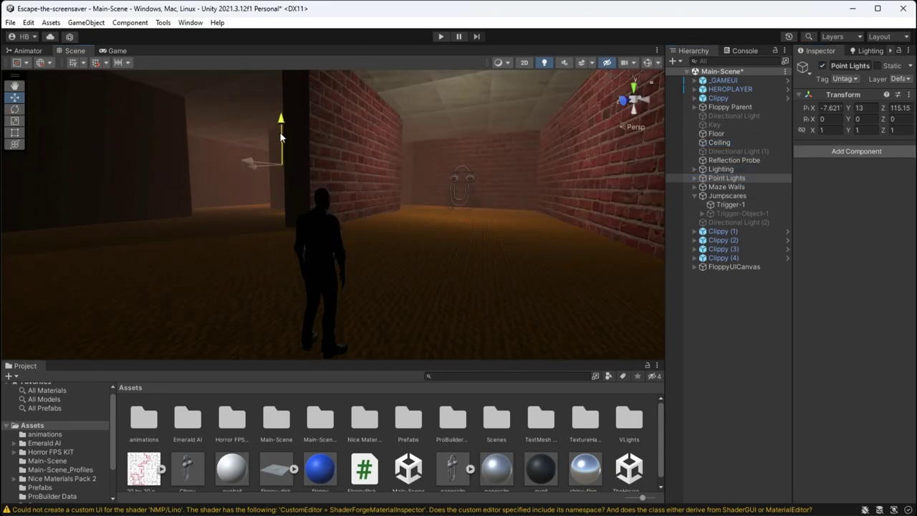
Toggle the fog off and back on in Lighting > Environment
{"action": "left_click", "coordinate": [870, 50]}
{"action": "left_click", "coordinate": [850, 66]}
{"action": "left_click", "coordinate": [865, 261]}
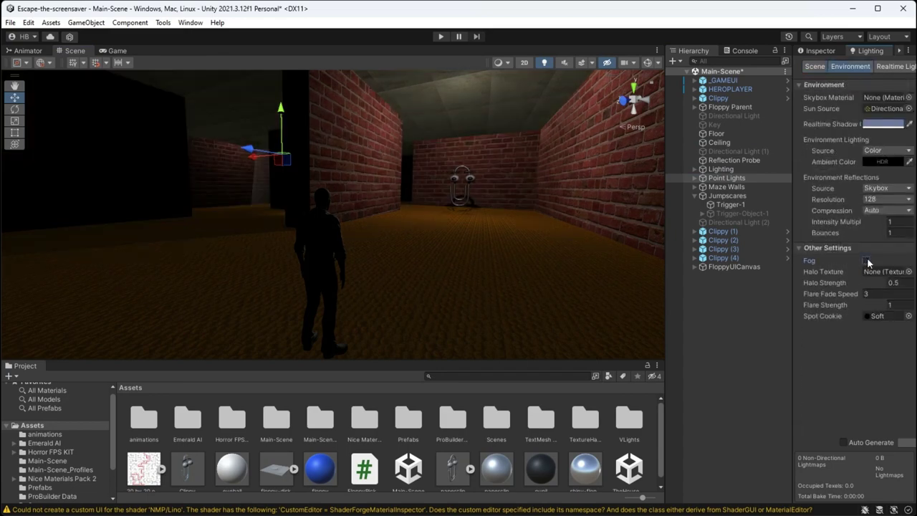
{"action": "left_click", "coordinate": [866, 261]}
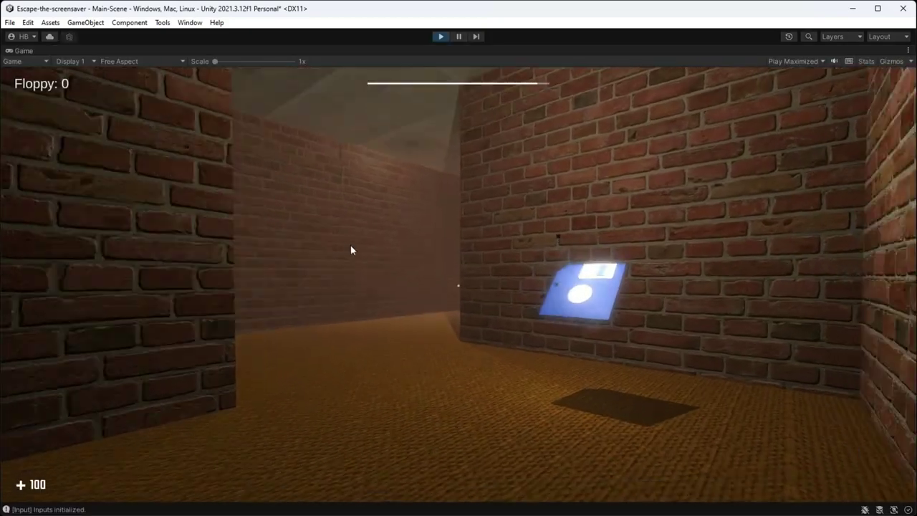
Walk the foggy corridors to collect the floppy, raising the counter to Floppy: 1, and roam past Clippy
{"action": "key", "text": "w"}
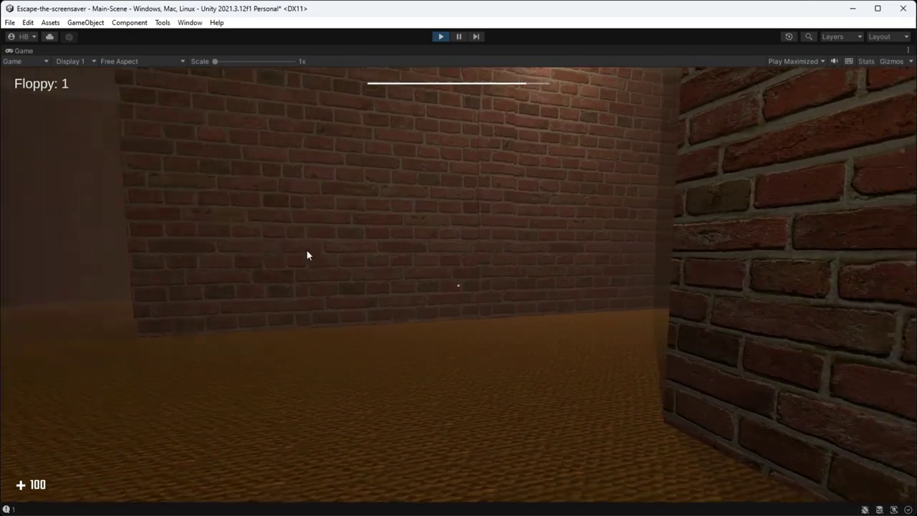
{"action": "key", "text": "w"}
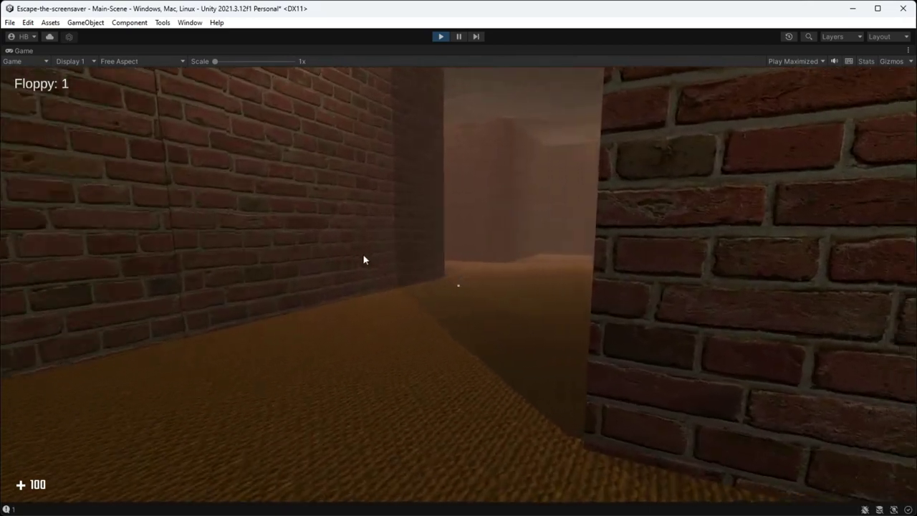
{"action": "key", "text": "w"}
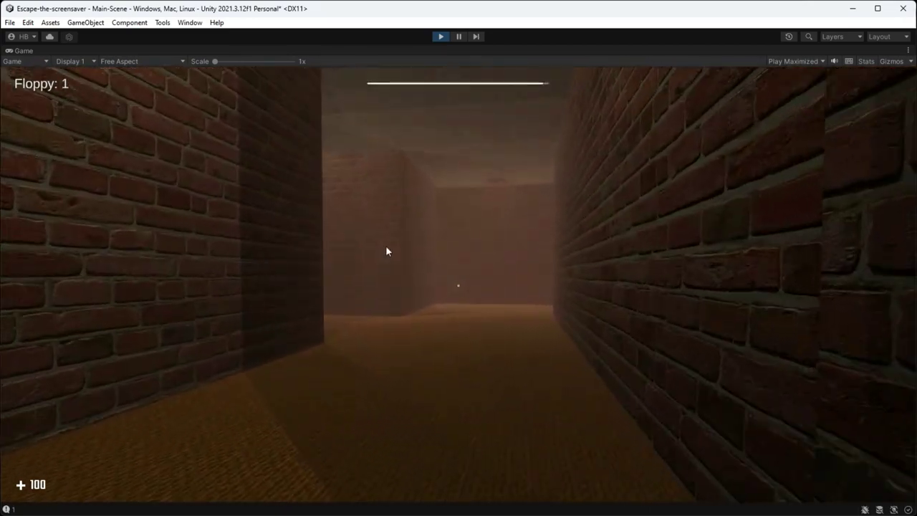
{"action": "key", "text": "w"}
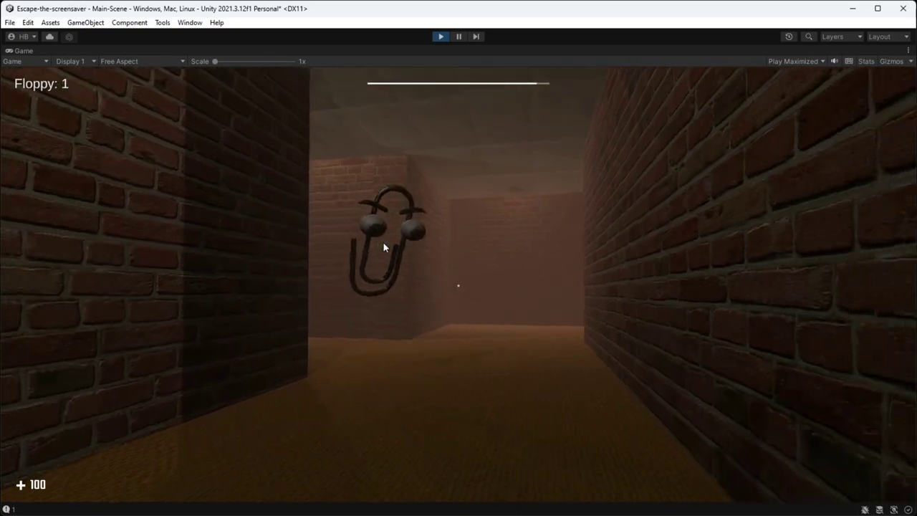
{"action": "key", "text": "w"}
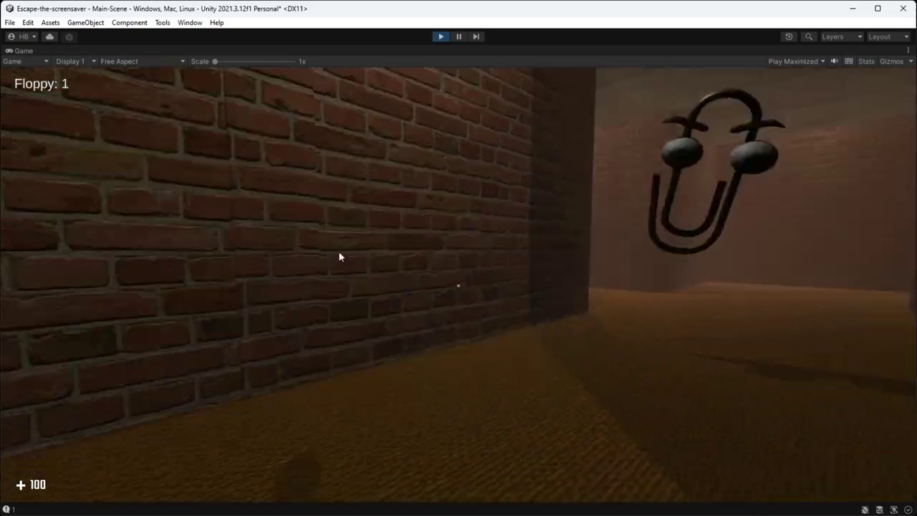
{"action": "key", "text": "w"}
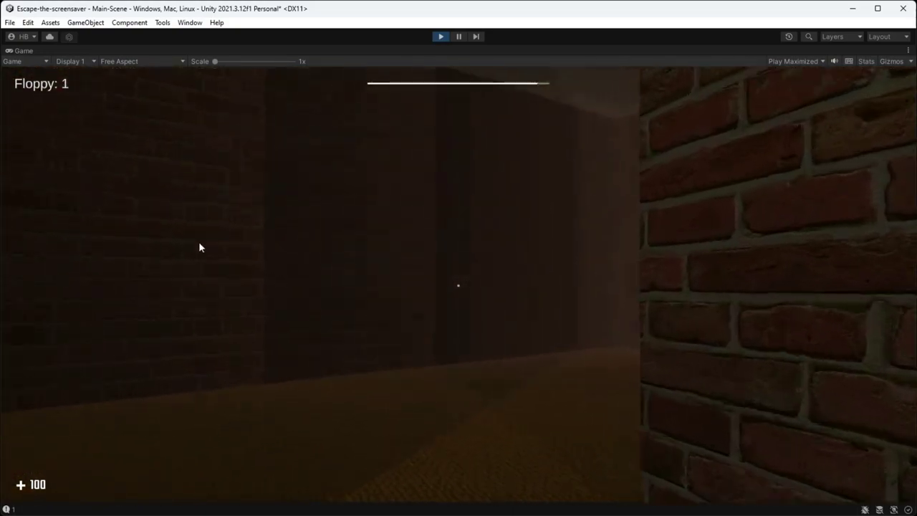
{"action": "key", "text": "w"}
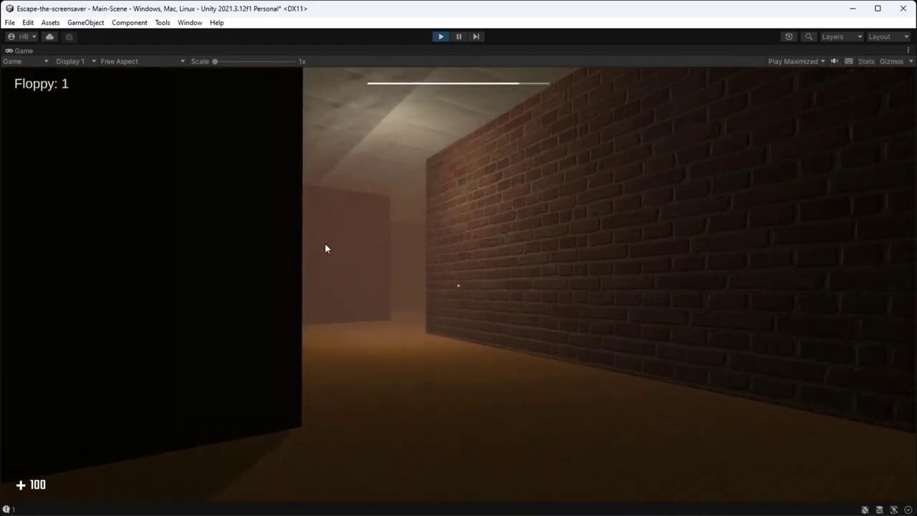
{"action": "key", "text": "w"}
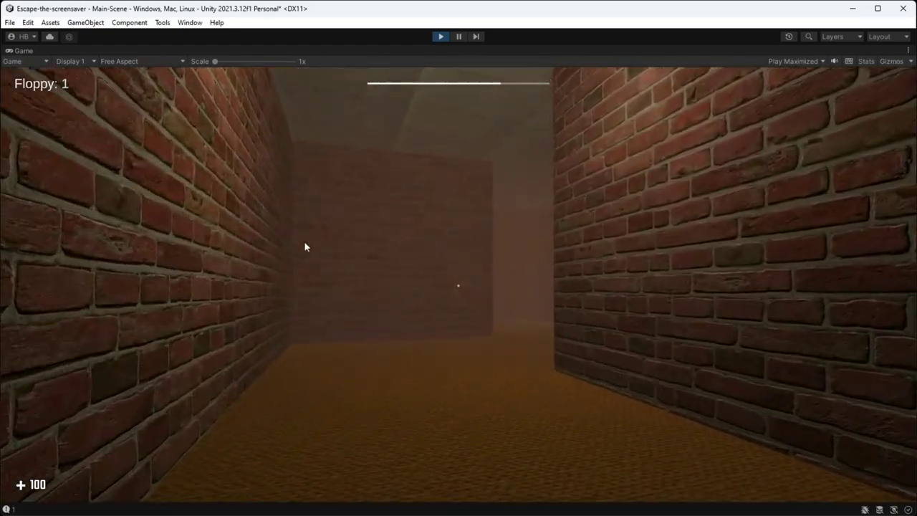
{"action": "key", "text": "w"}
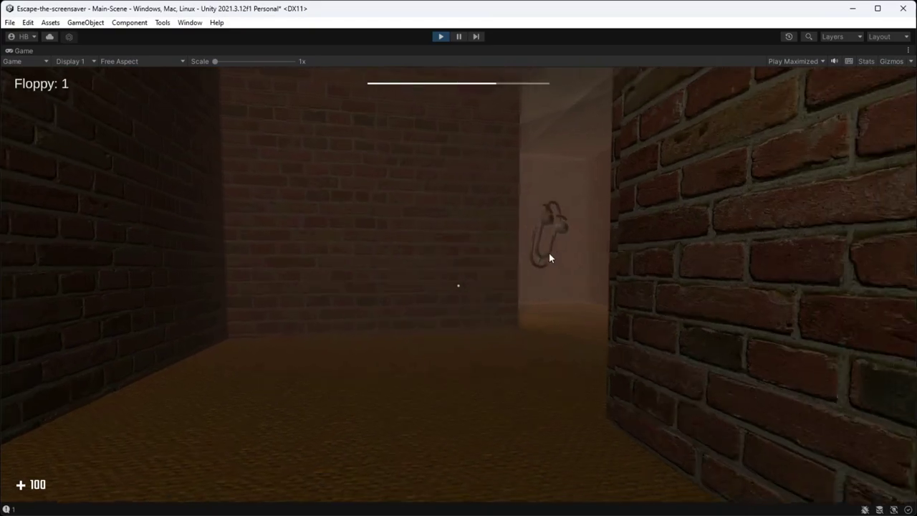